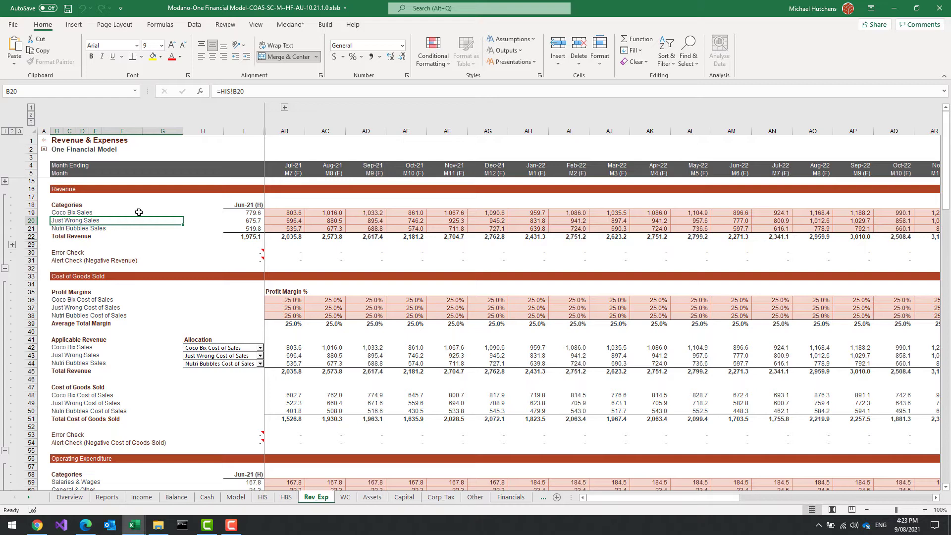
- Trace the Coco Bix Sales label back to its source on the historical income statement
drag(278, 211, 290, 229)
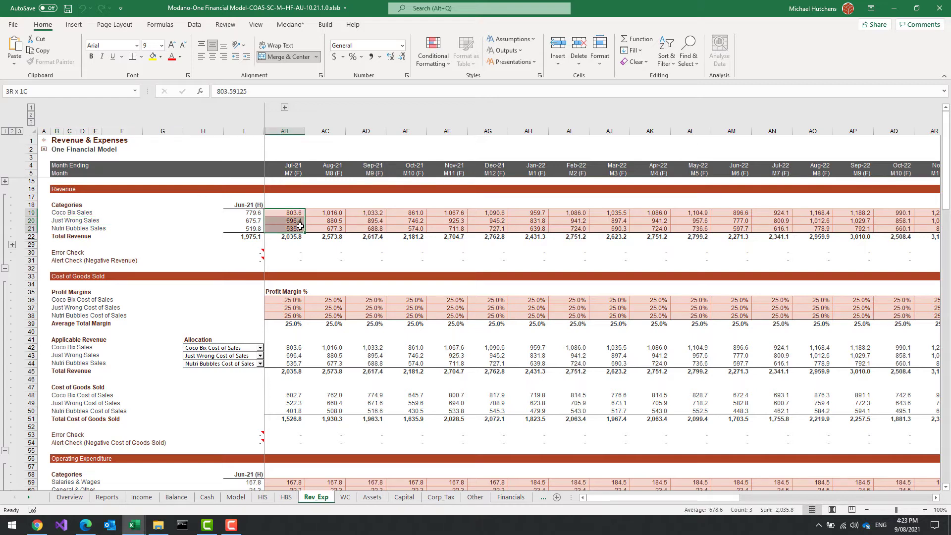
click(59, 213)
key(ctrl+bracketleft)
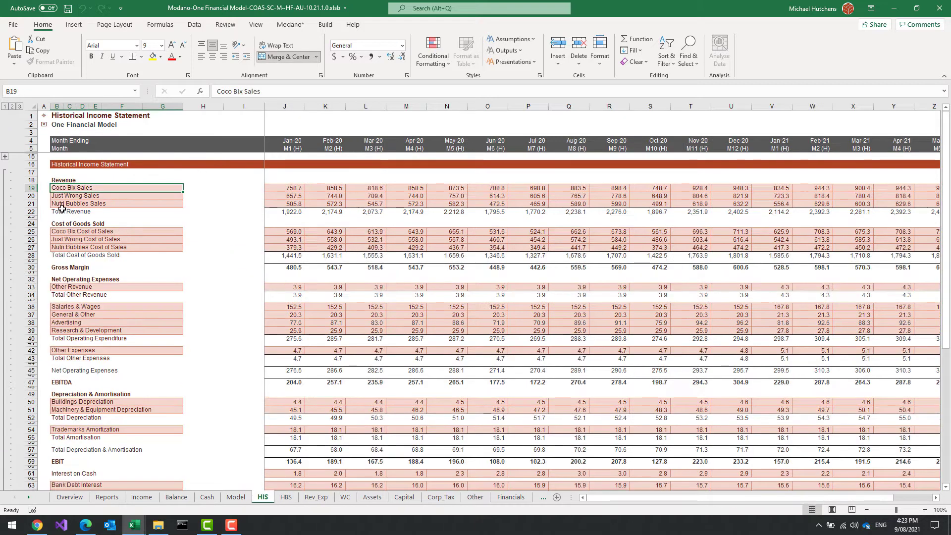
- Return via the Overview to Revenue & Expenses, select Just Wrong Sales, and show the Modano ribbon
click(63, 127)
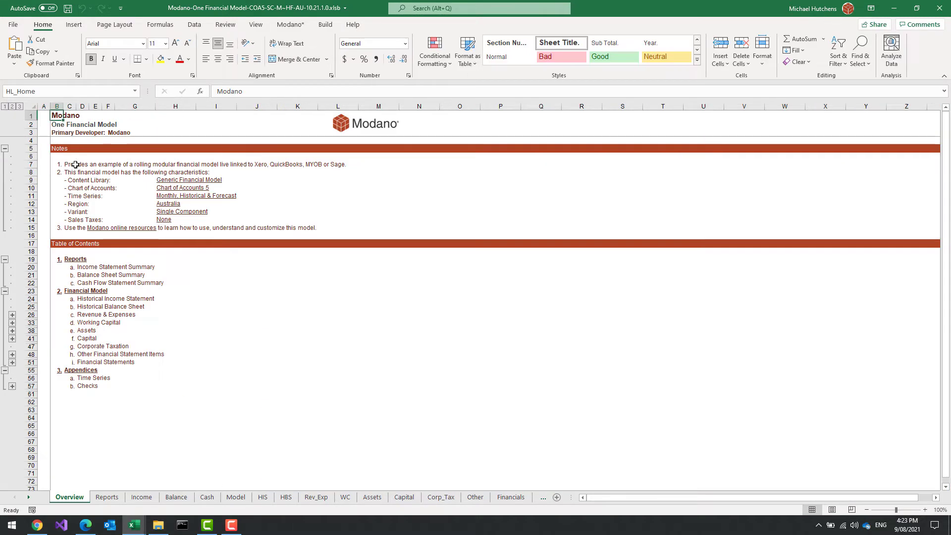
click(104, 316)
click(162, 221)
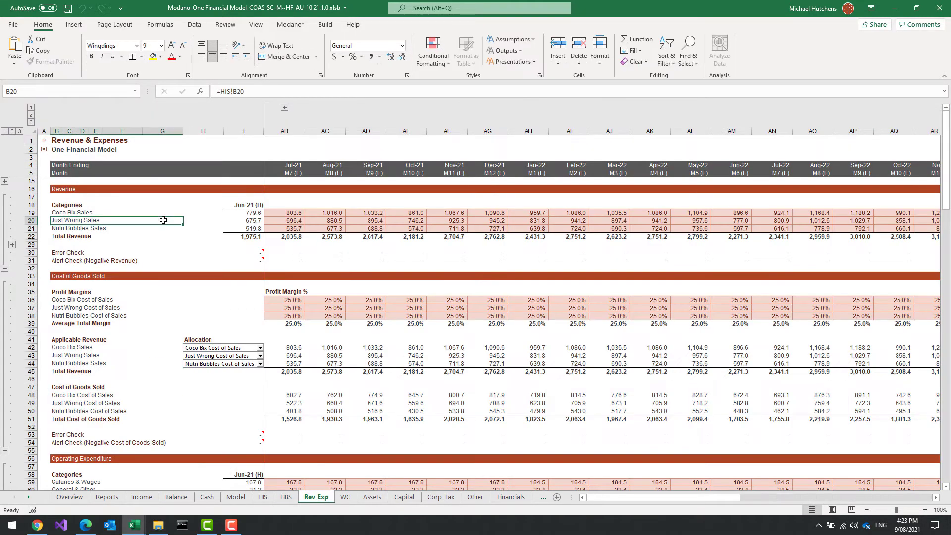
click(293, 24)
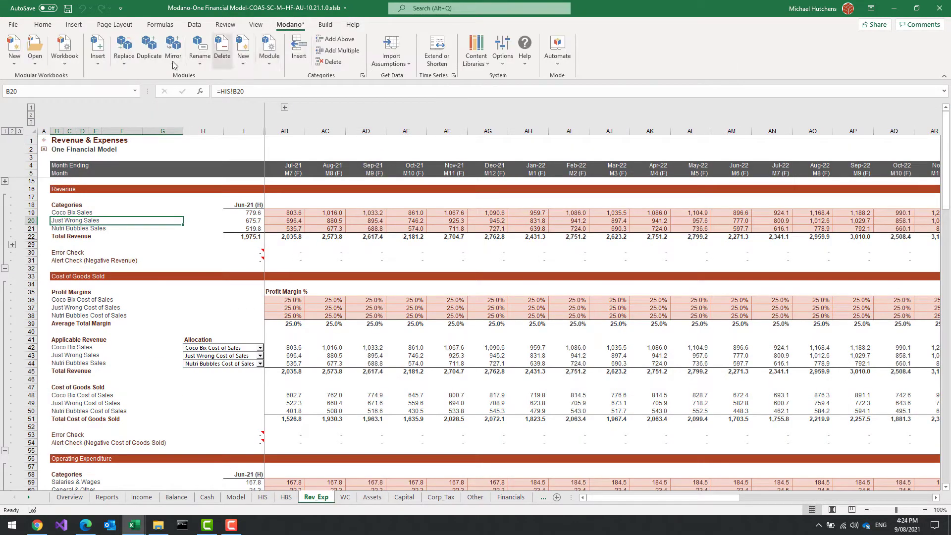
- Look at the Modano Replace From Web option, then cancel it
click(124, 52)
click(133, 85)
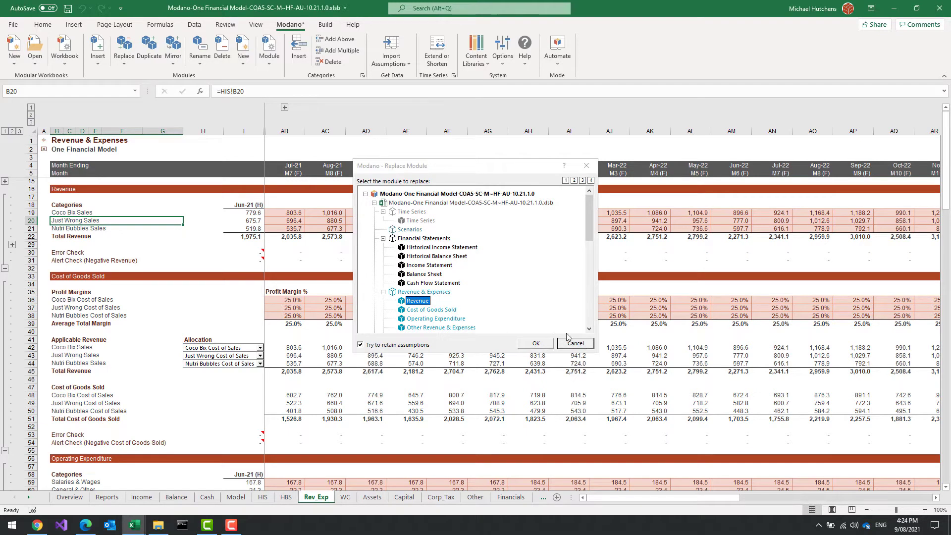
click(588, 347)
- Insert a Revenue (Amounts) module from the Modano web library
click(103, 64)
click(109, 83)
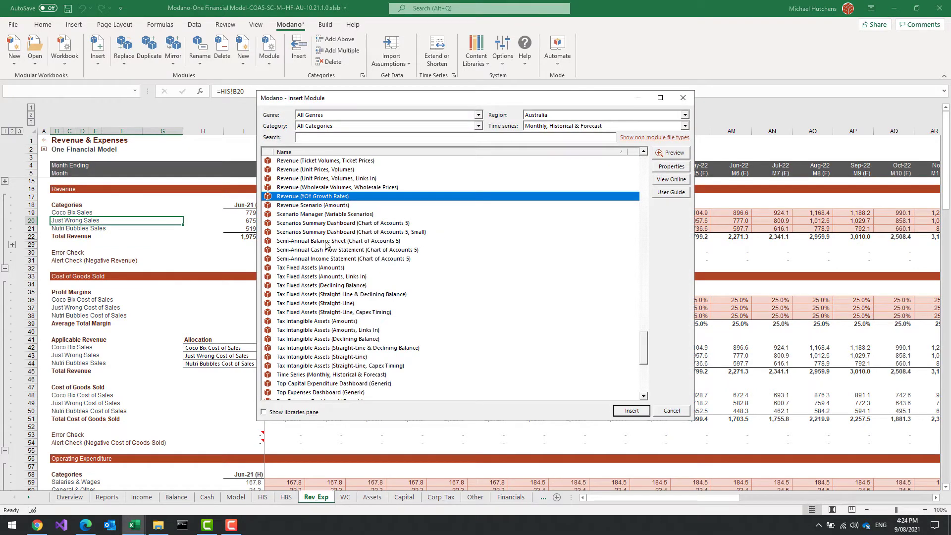
scroll(325, 245, down, 6)
scroll(326, 246, up, 9)
scroll(327, 250, up, 1)
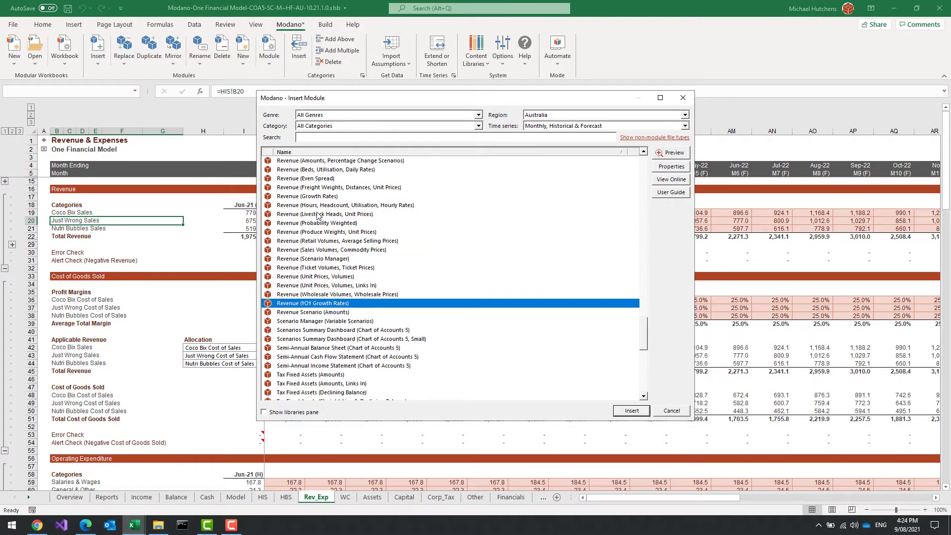
scroll(312, 199, up, 2)
click(316, 179)
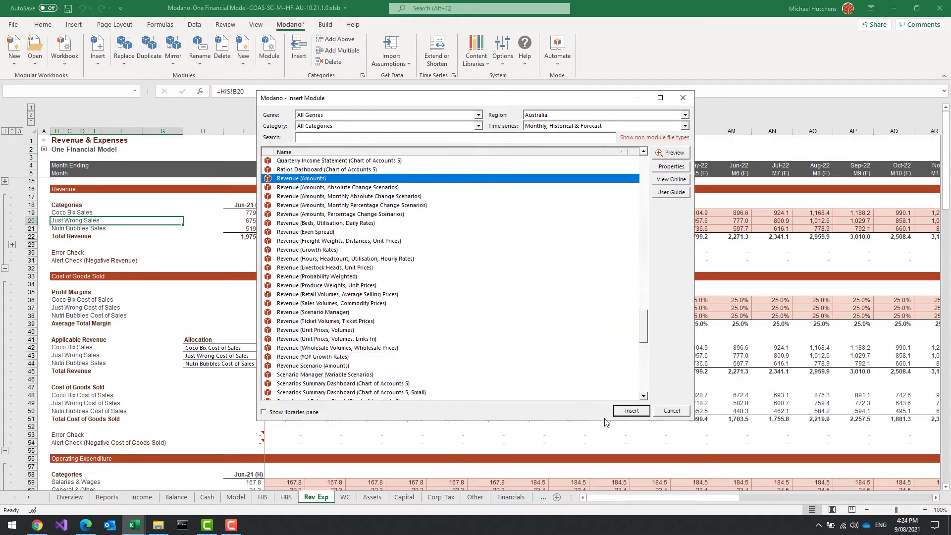
click(623, 415)
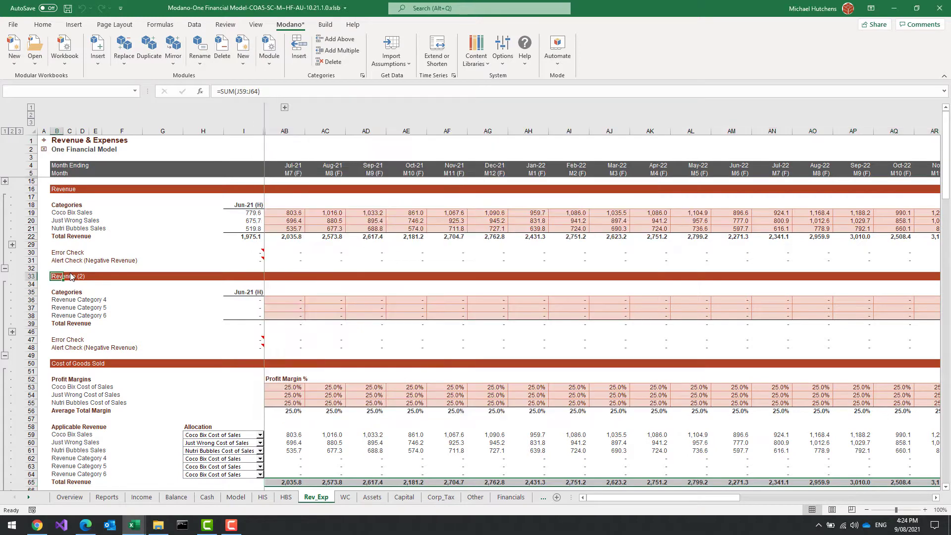
- Rename the first revenue module to Australia
click(200, 47)
text(Australia)
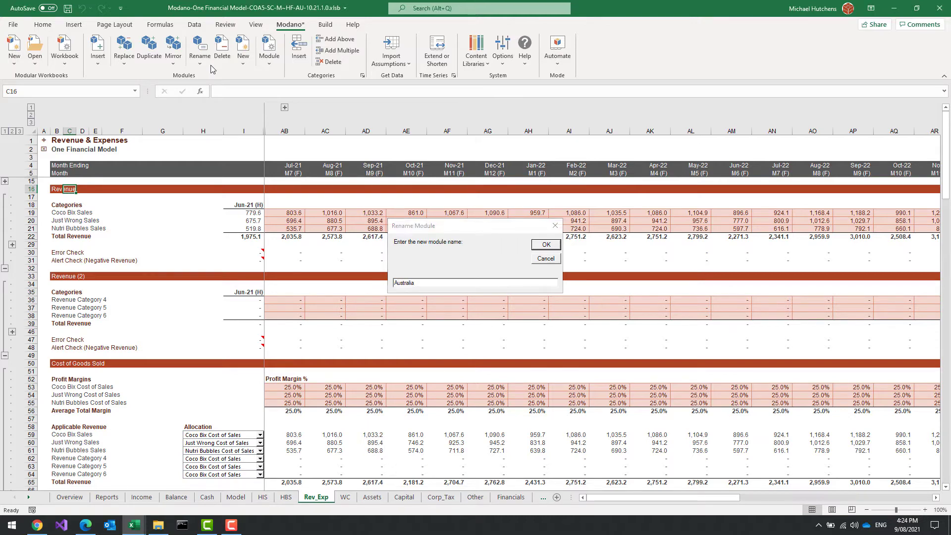
key(Return)
- Rename the Revenue (2) module to United States and return to the Overview
click(66, 273)
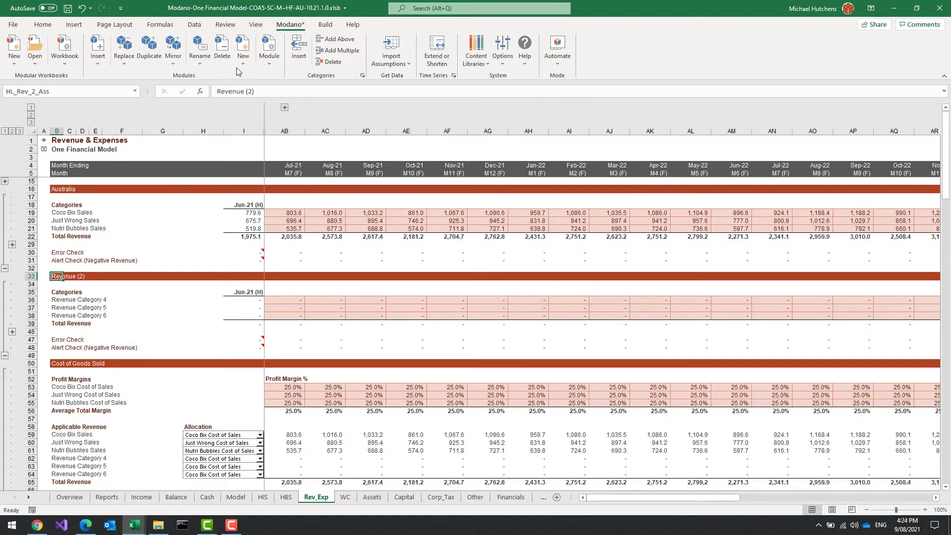
click(200, 46)
text(Unite)
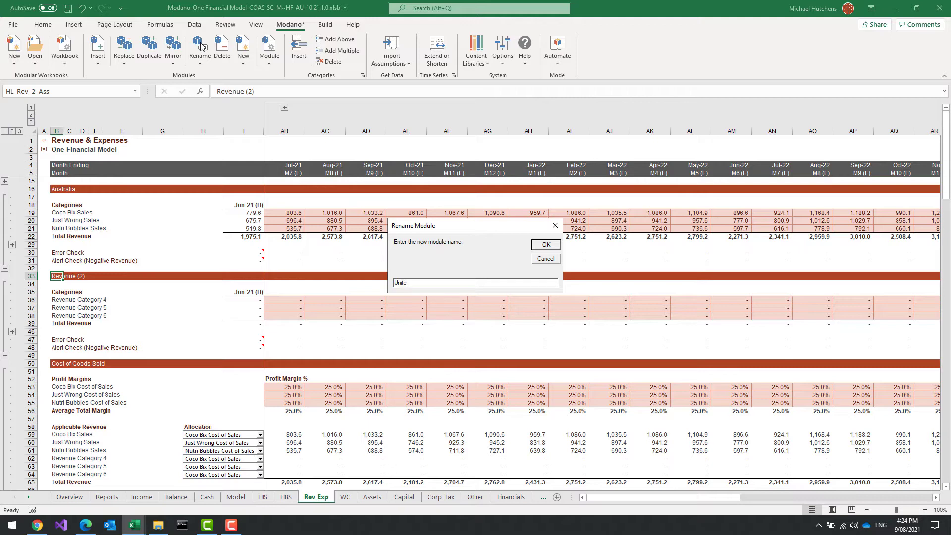
key(Return)
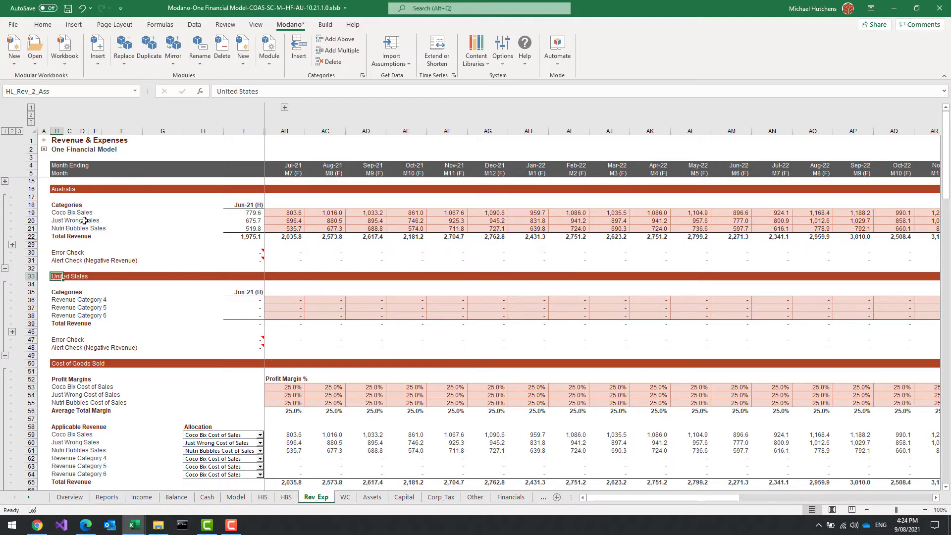
click(45, 141)
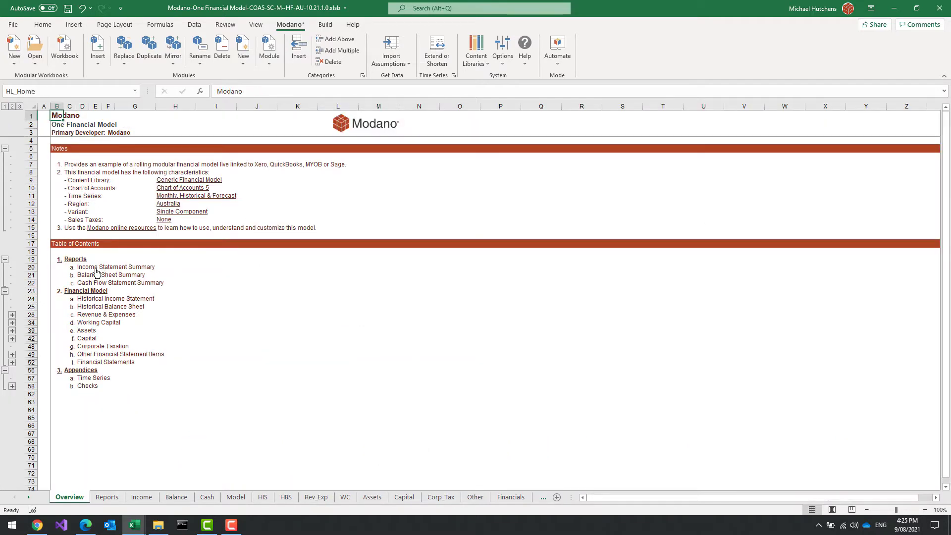
- On the historical income statement, split revenue into subtotal groups named AU and US
click(89, 298)
click(126, 295)
drag(82, 212, 82, 227)
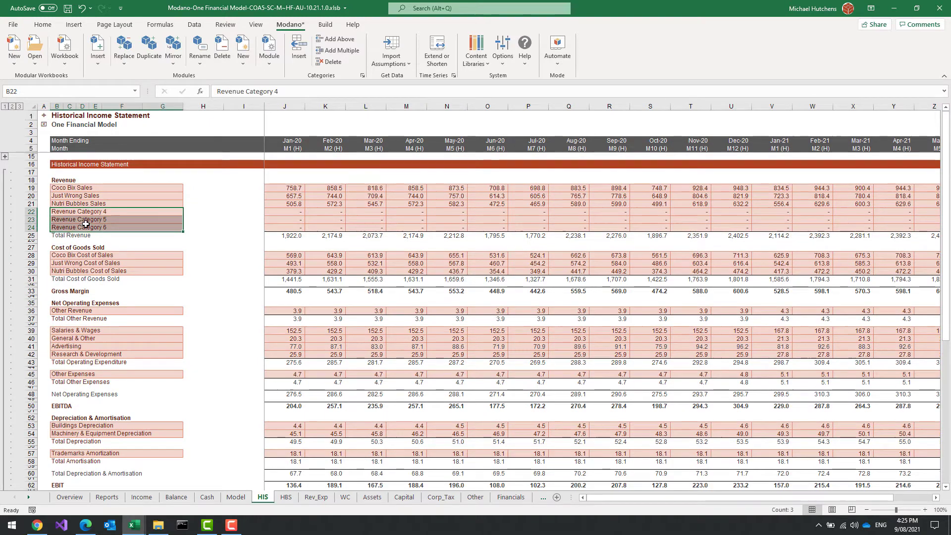
right_click(62, 203)
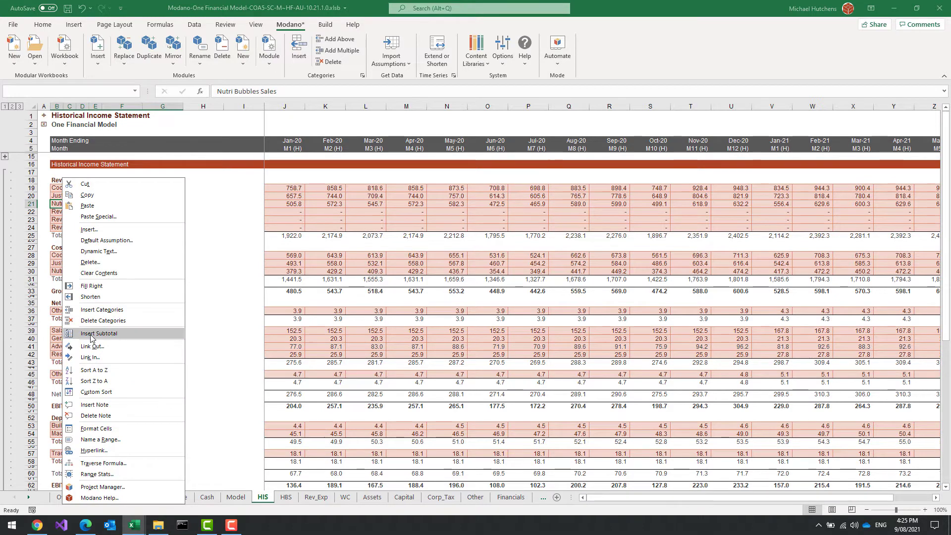
click(91, 337)
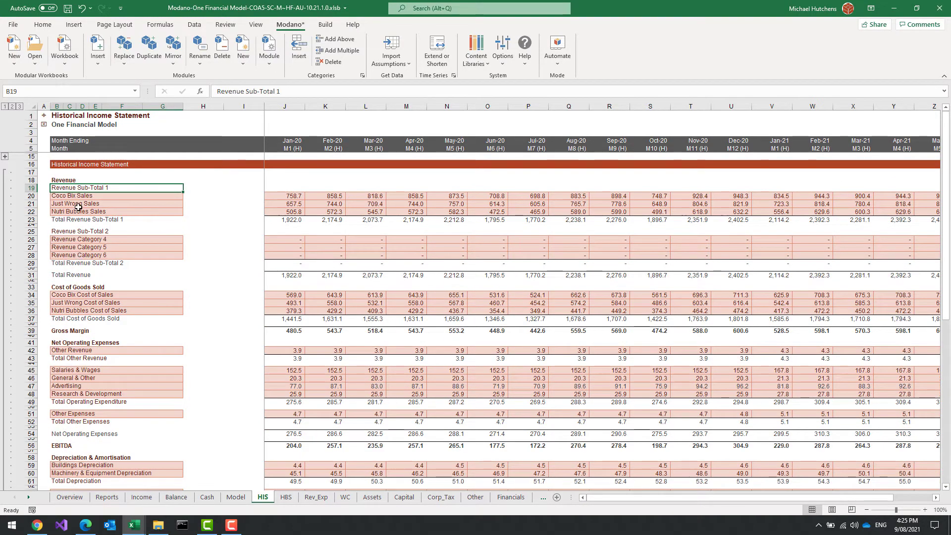
text(AU)
key(Return)
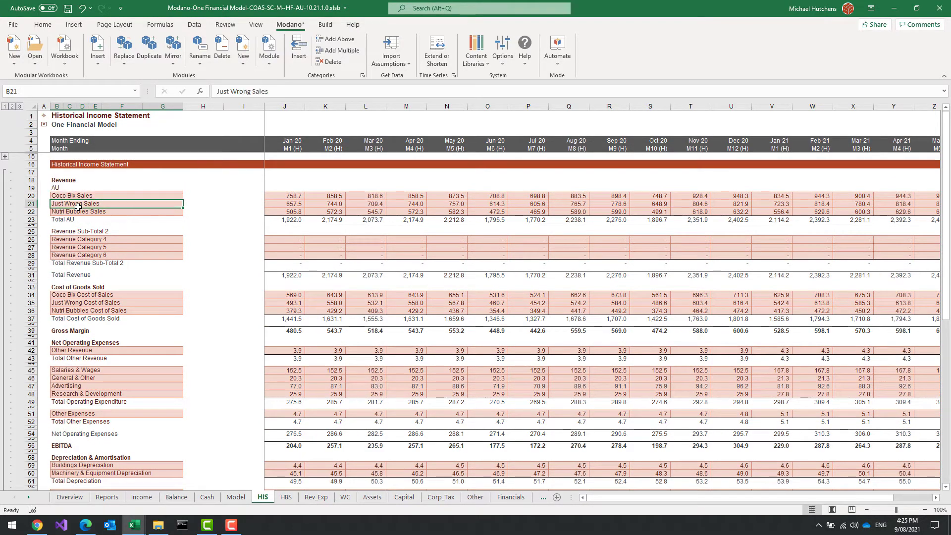
key(Down)
text(US)
key(Return)
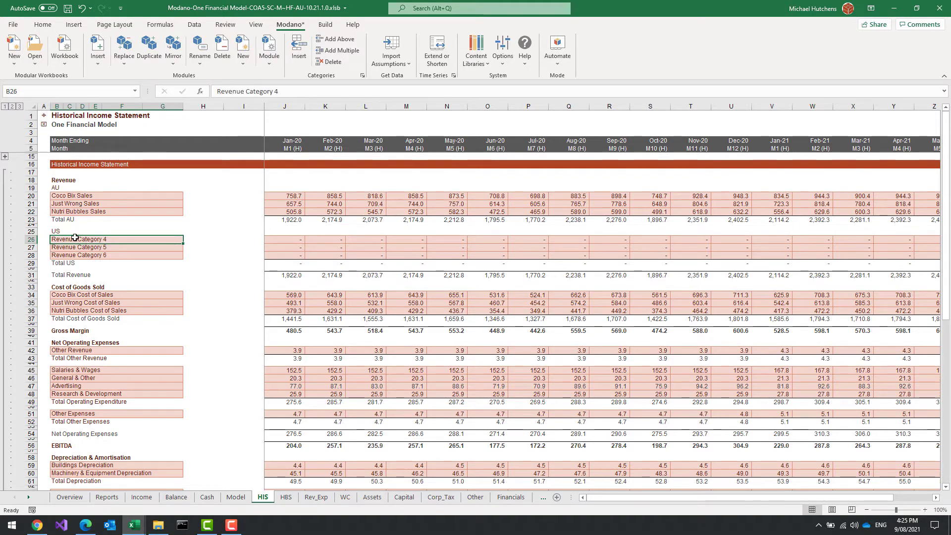
- Rename the US revenue categories A, B and C, then return to the Overview
text(A)
key(Return)
text(B)
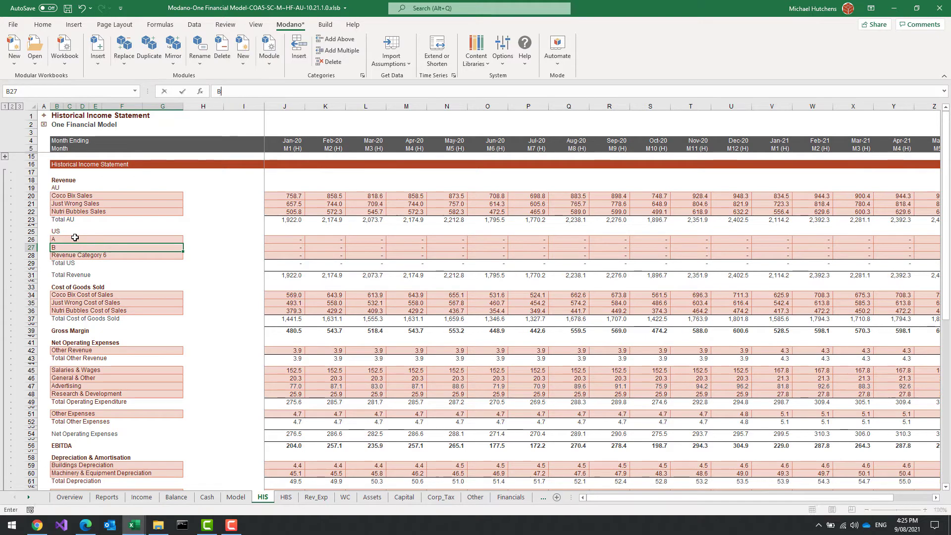
key(Return)
text(V)
key(BackSpace)
text(C)
key(Return)
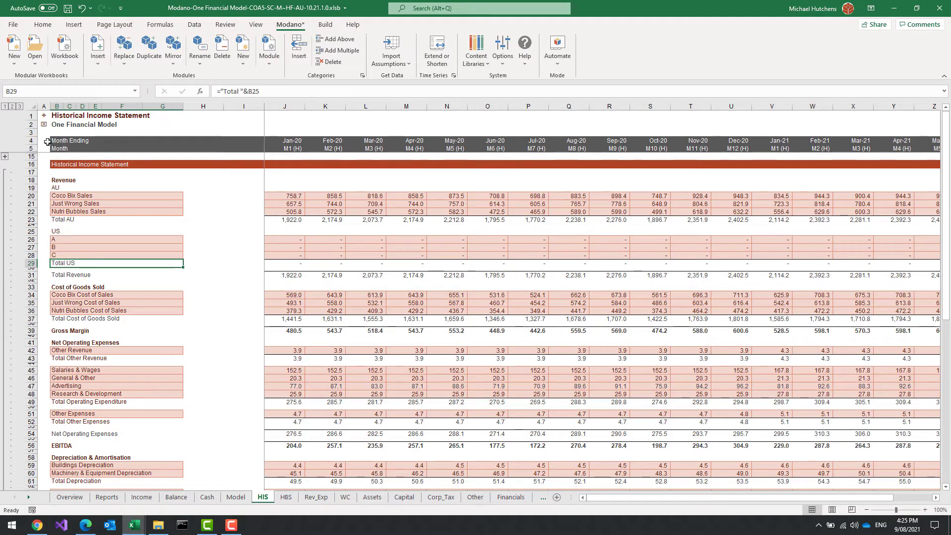
click(45, 117)
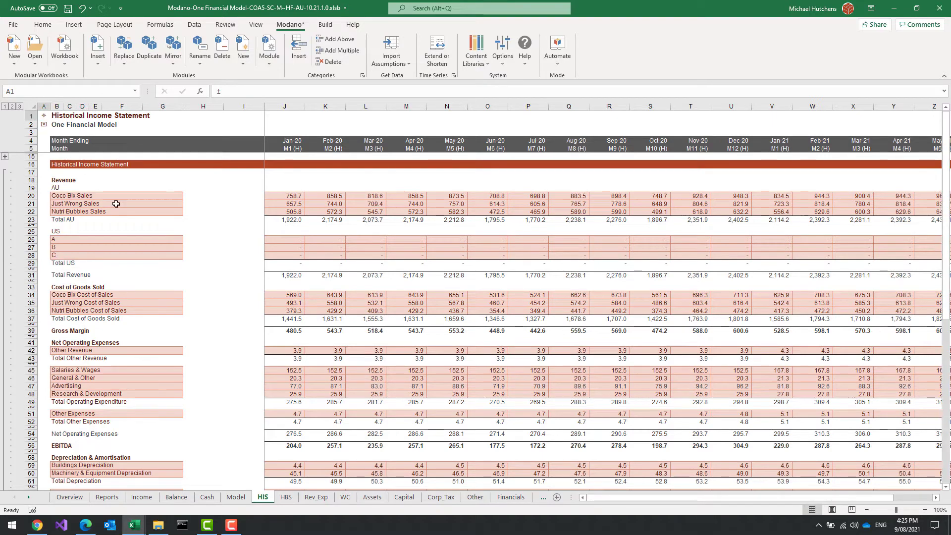
click(49, 116)
- Add revenue subtotal groups on Financial Statements and link B19 to the historical AU heading
click(106, 362)
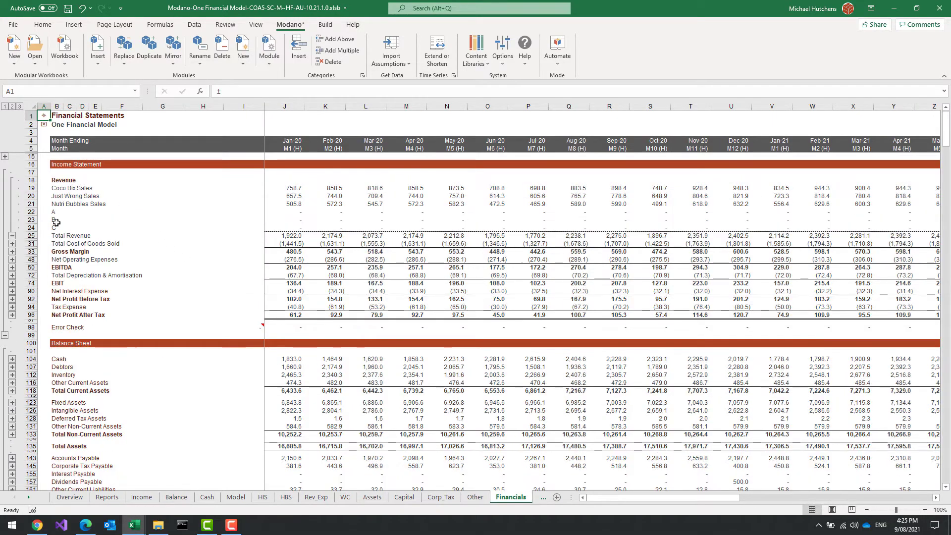
right_click(57, 204)
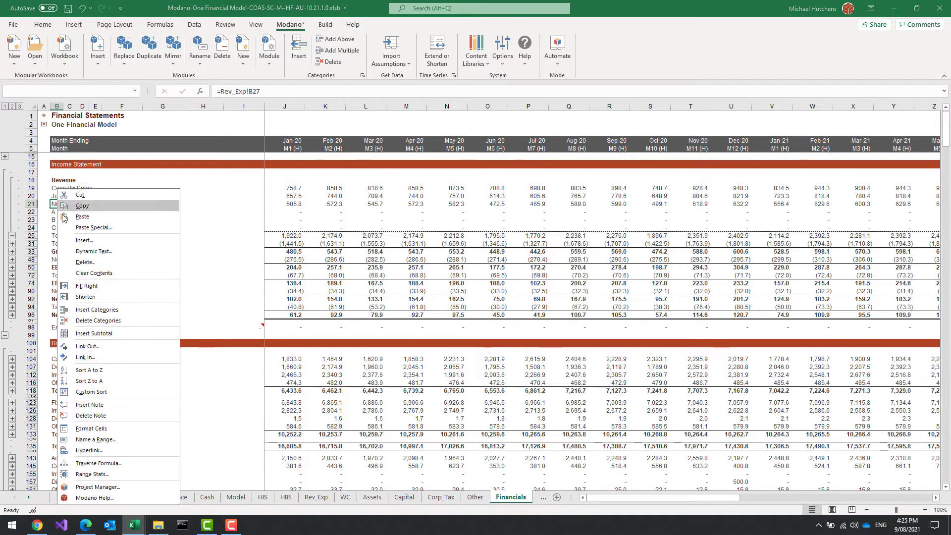
click(83, 334)
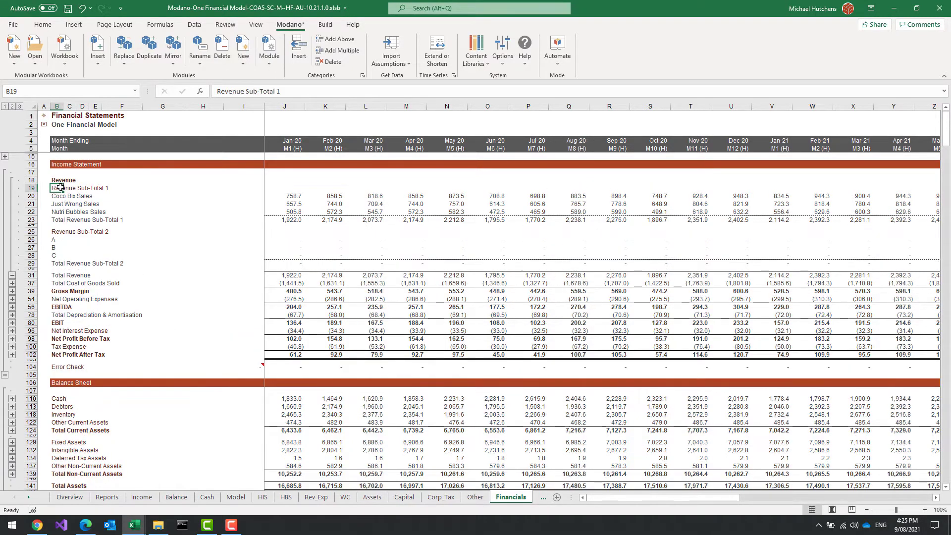
text(=)
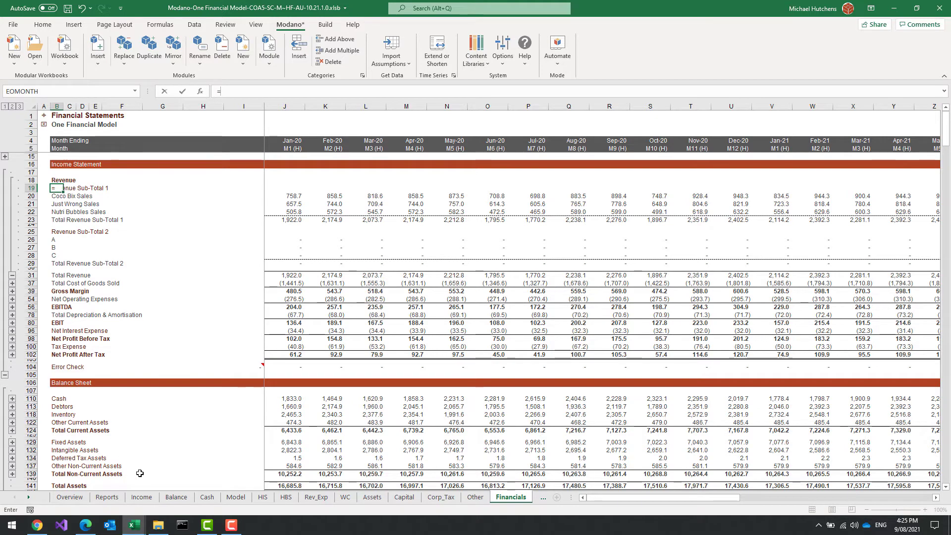
click(262, 497)
click(59, 188)
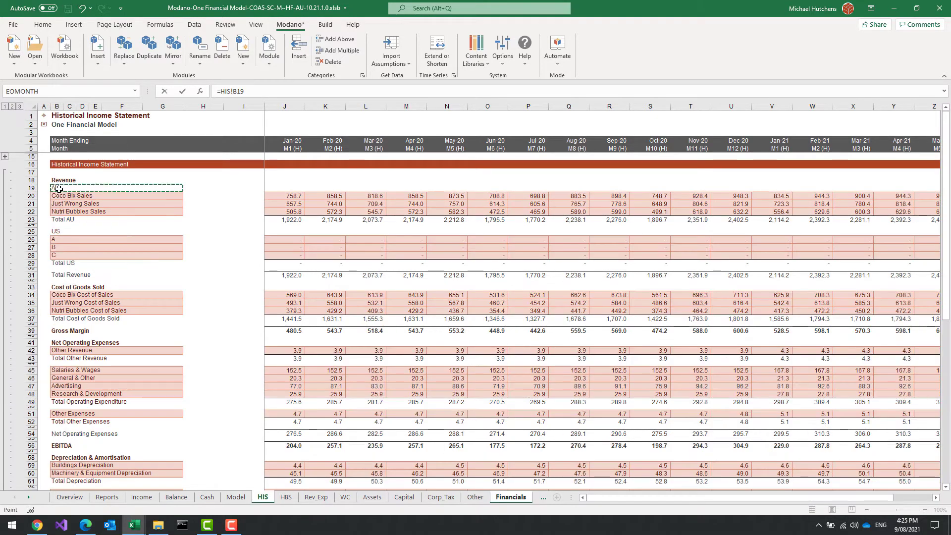
key(Return)
- Link the second subtotal heading in B25 to the historical US heading
click(56, 233)
text(=)
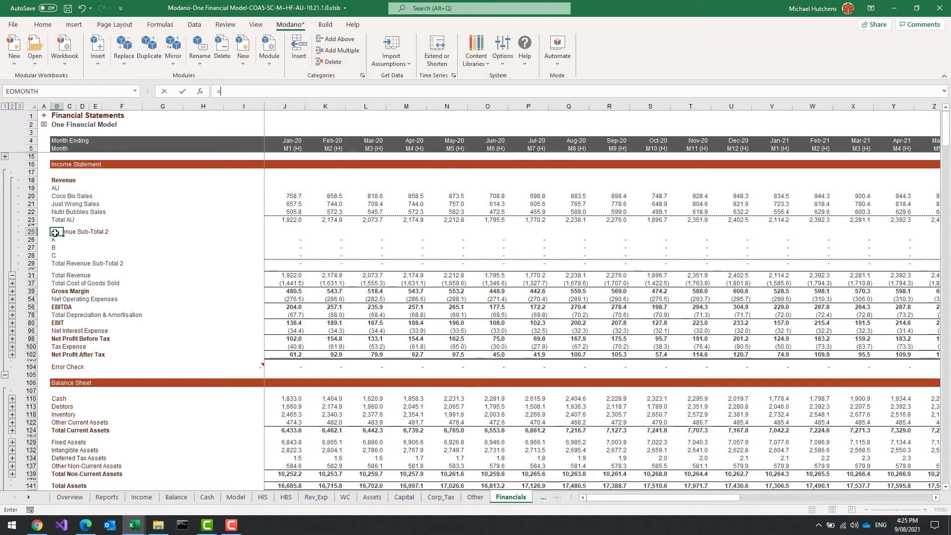
click(263, 497)
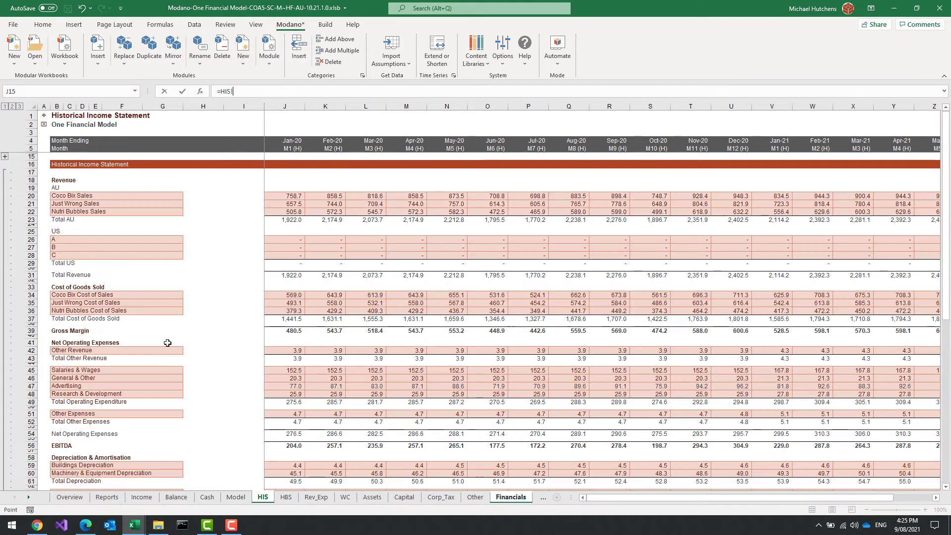
click(55, 233)
key(Return)
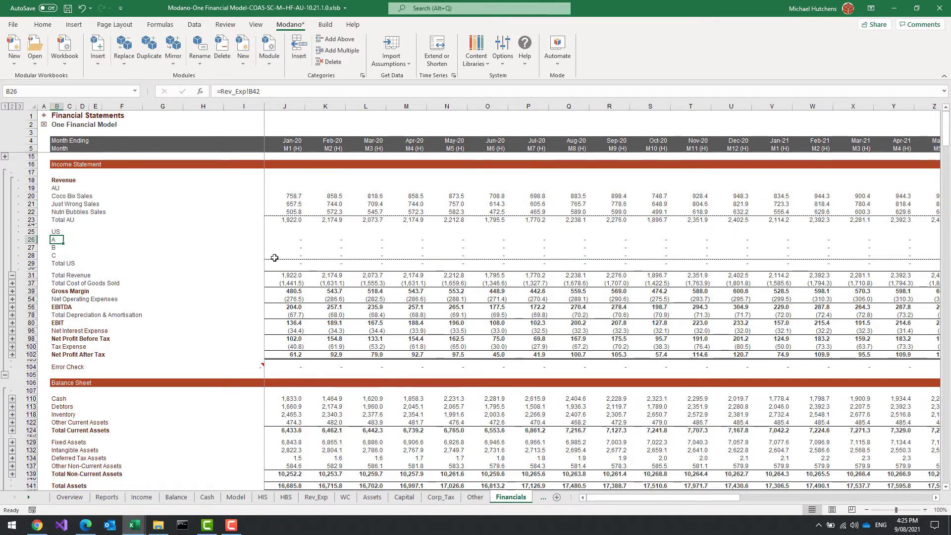
- Go back to the Overview and open the United States module on Revenue & Expenses
key(ctrl+Home)
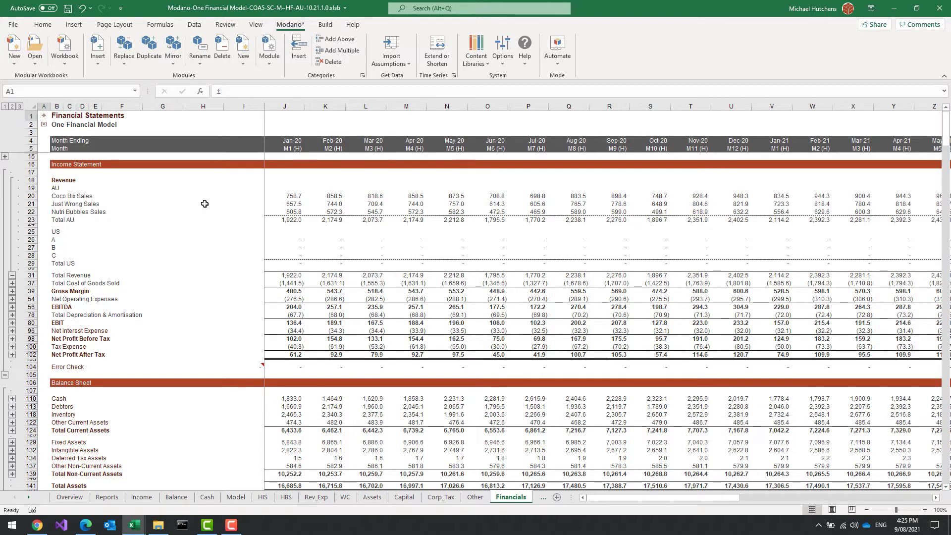
key(ctrl+shift+h)
click(110, 315)
click(85, 307)
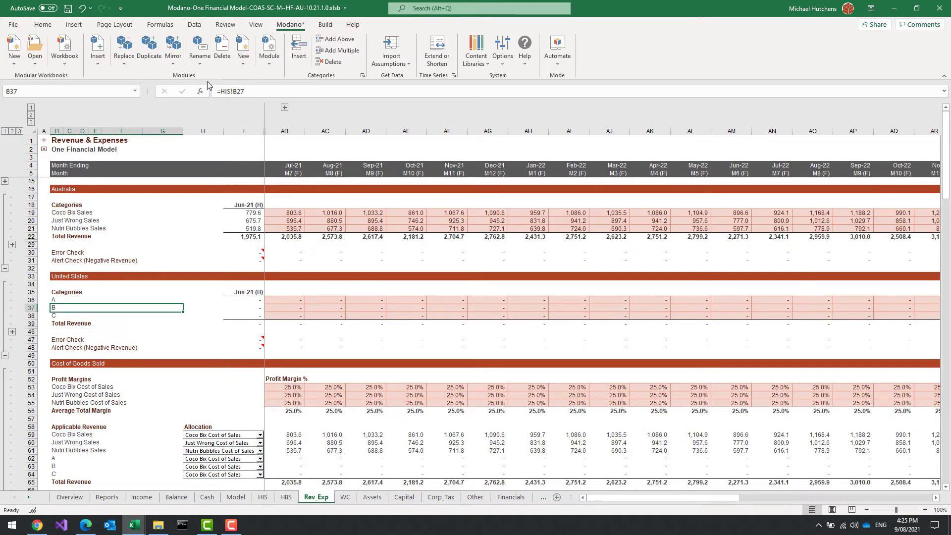
- Duplicate the United States revenue module and rename the copy United Kingdom
click(152, 54)
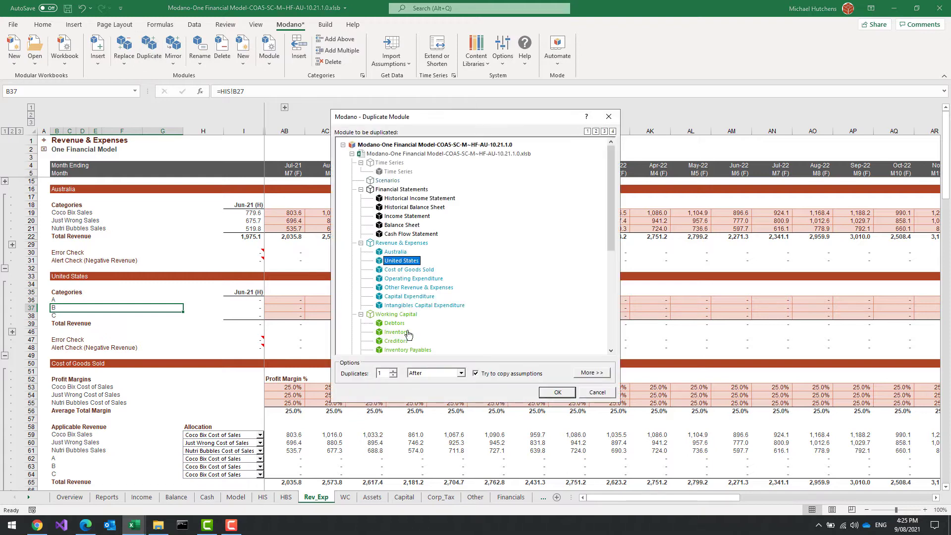
click(553, 394)
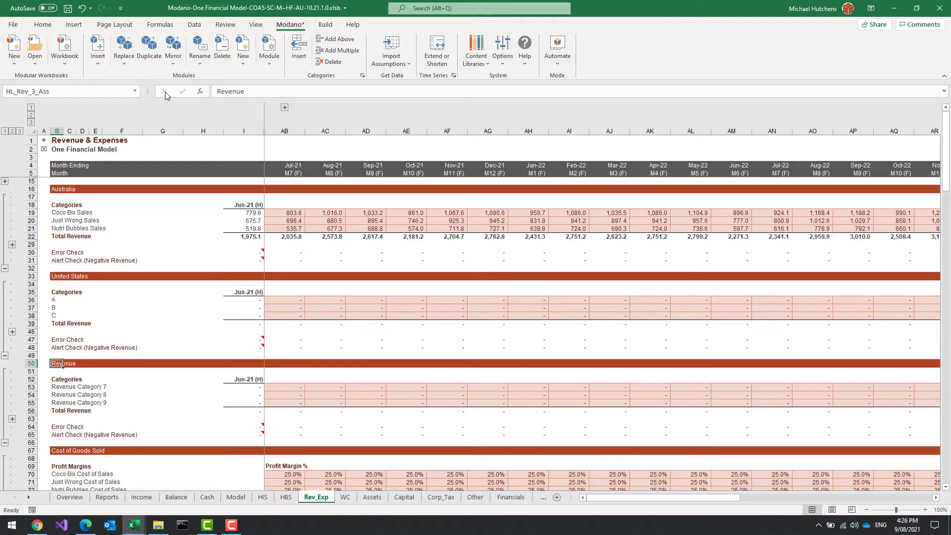
click(198, 45)
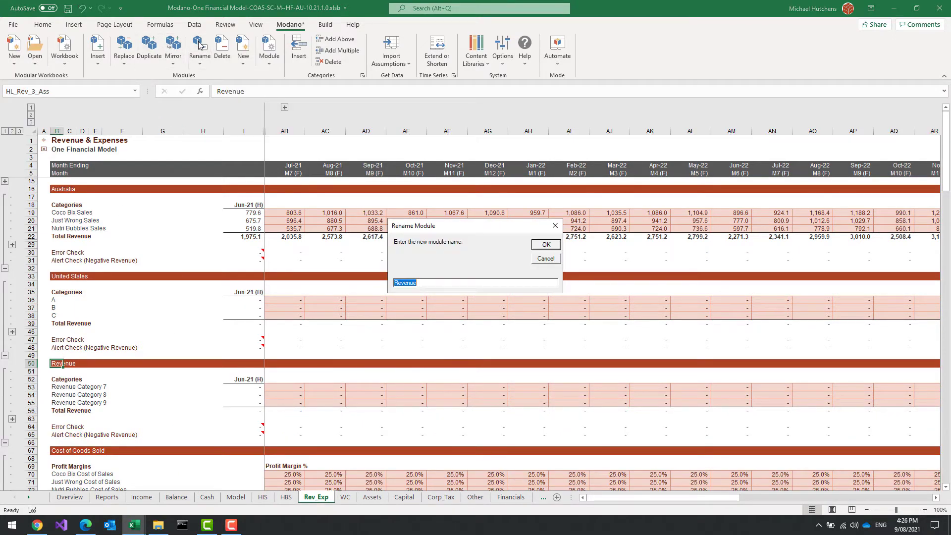
text(United Kingdom)
key(Return)
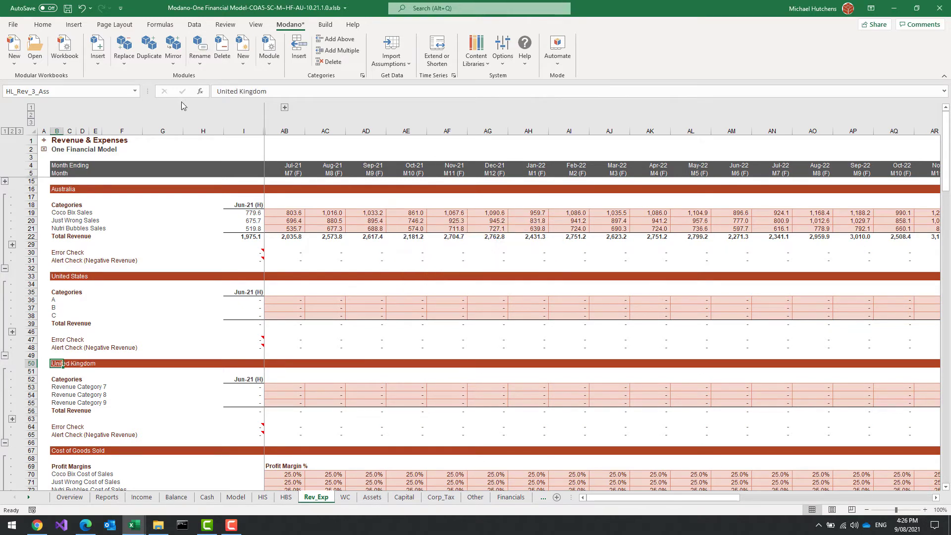
click(45, 139)
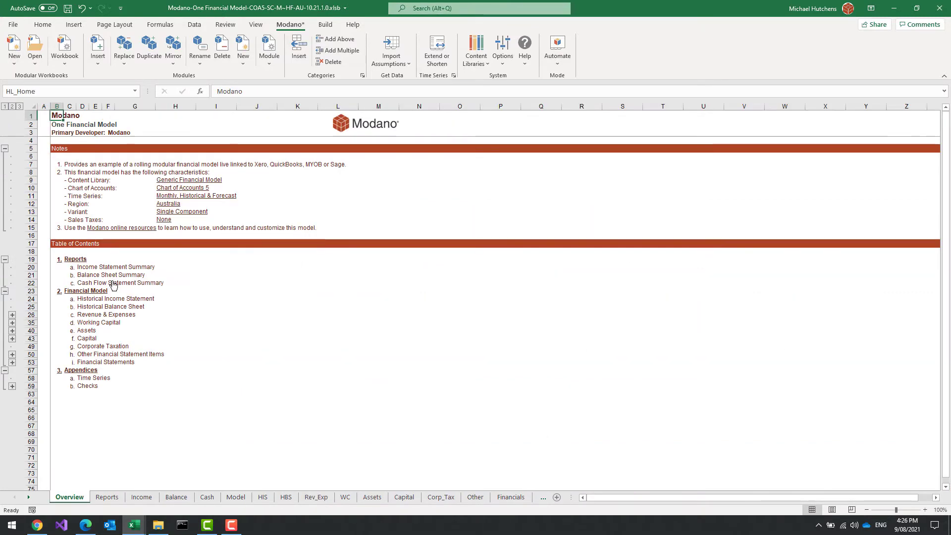
- Label the third revenue subtotal group UK on the historical income statement
click(99, 301)
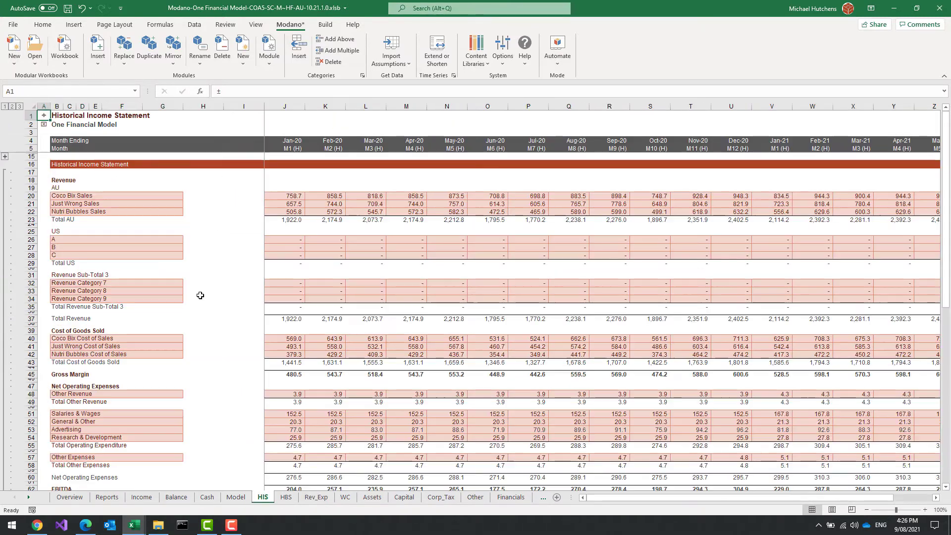
click(58, 275)
text(UK)
key(Return)
click(44, 118)
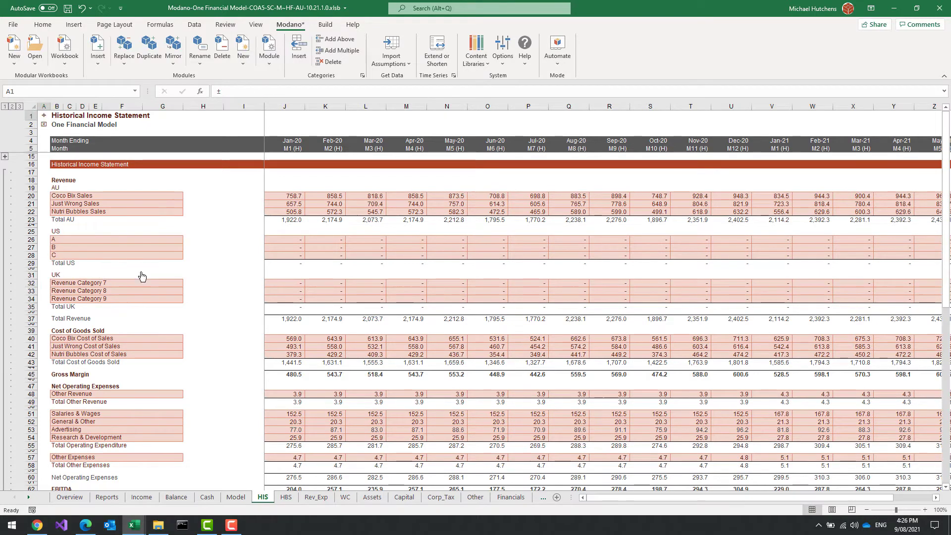
- Check that the UK label and revenue lines appear on Financial Statements
click(97, 362)
click(56, 275)
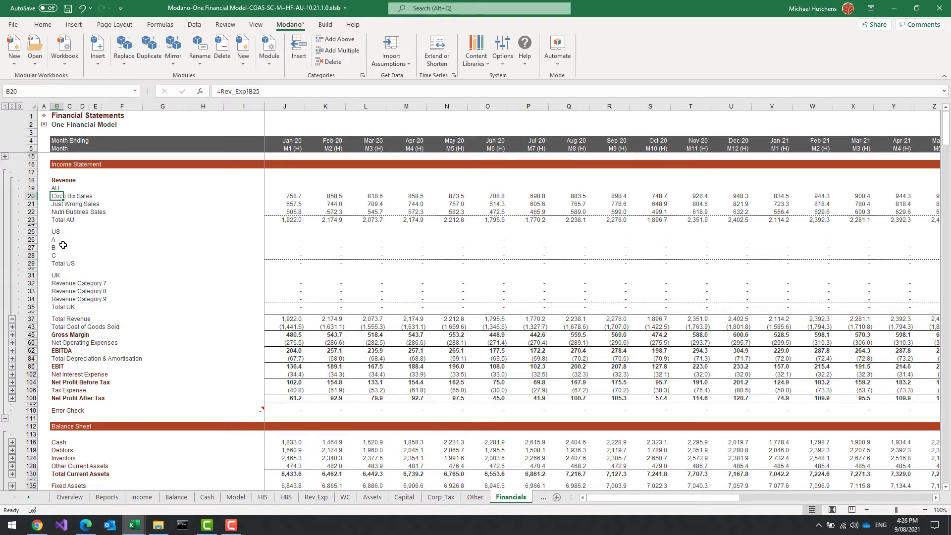
click(58, 292)
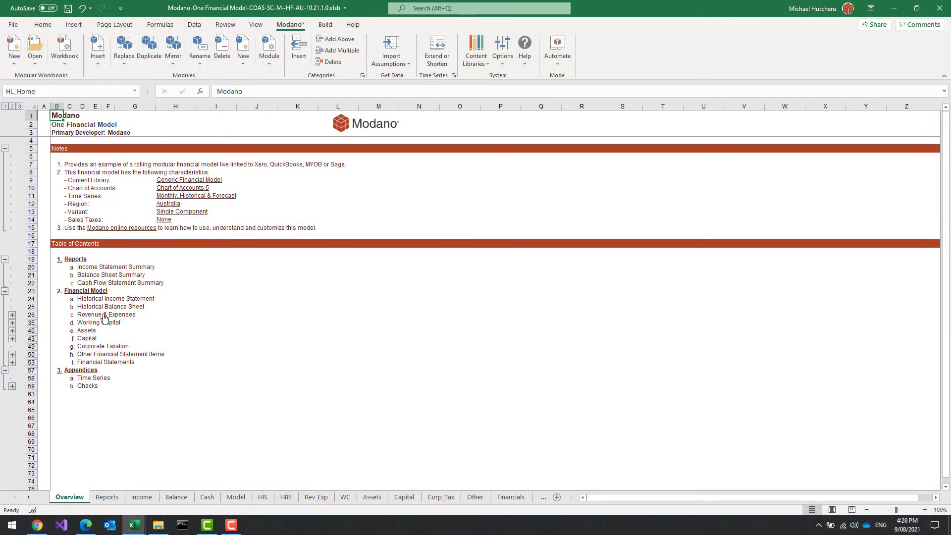
- Select the Australia module's first forecast Coco Bix Sales value and show the Replace options
click(104, 315)
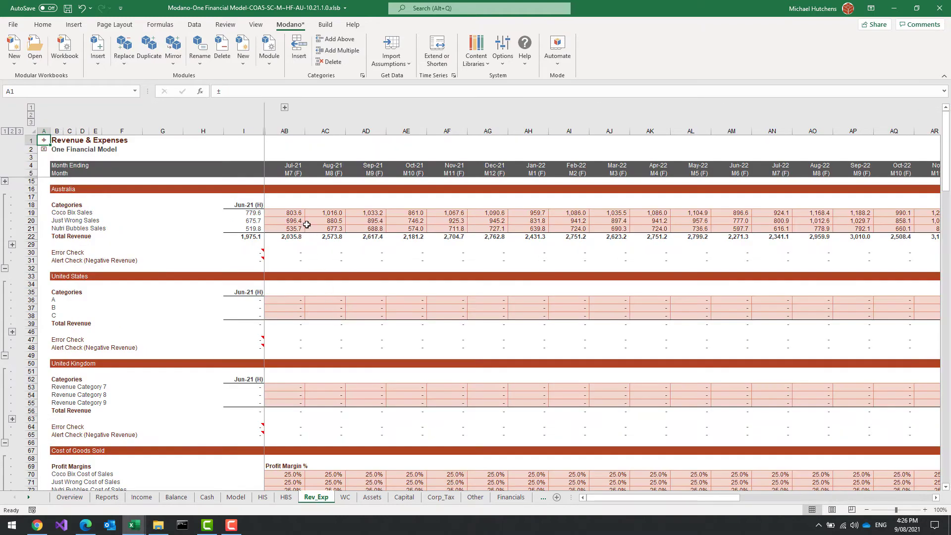
click(283, 301)
click(294, 216)
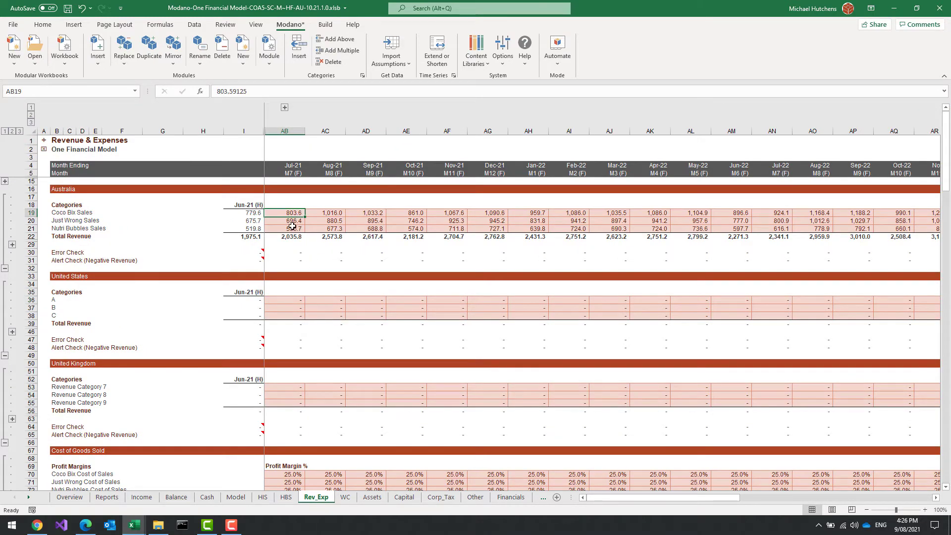
click(124, 59)
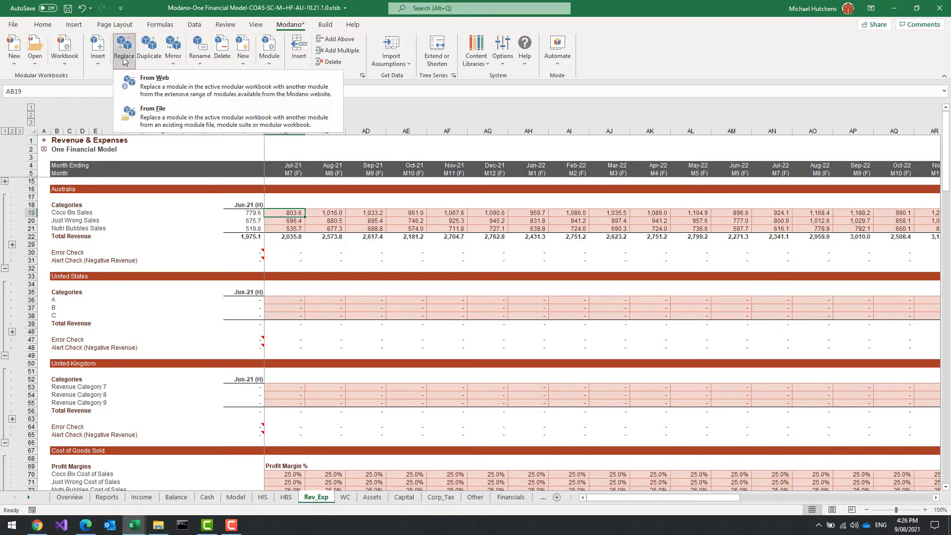
- Replace the Australia module with Revenue (YOY Growth Rates) from the web, accepting lost assumptions
click(149, 83)
click(529, 345)
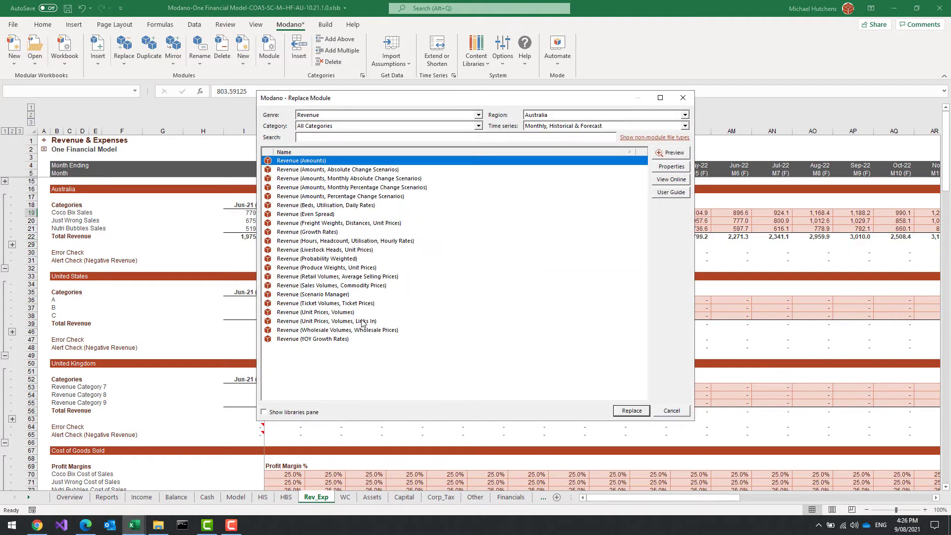
click(311, 339)
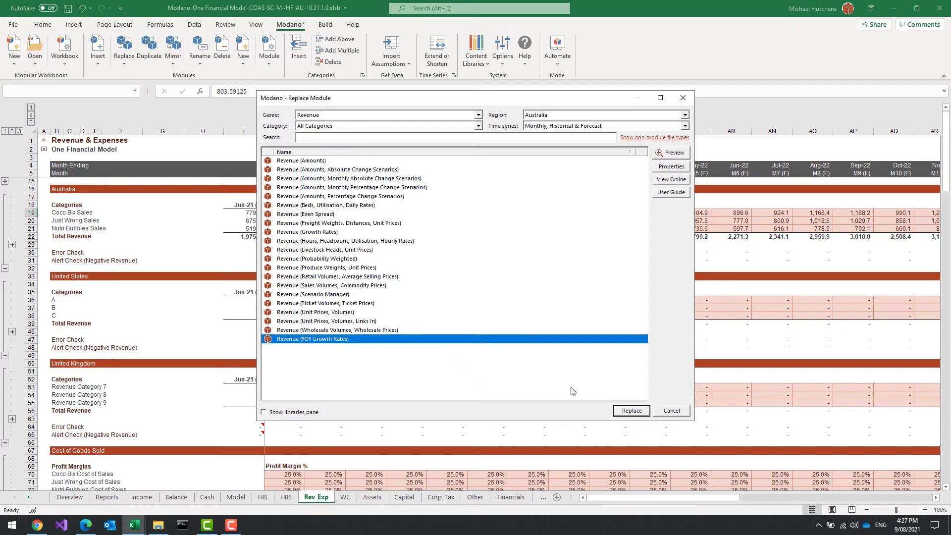
click(623, 411)
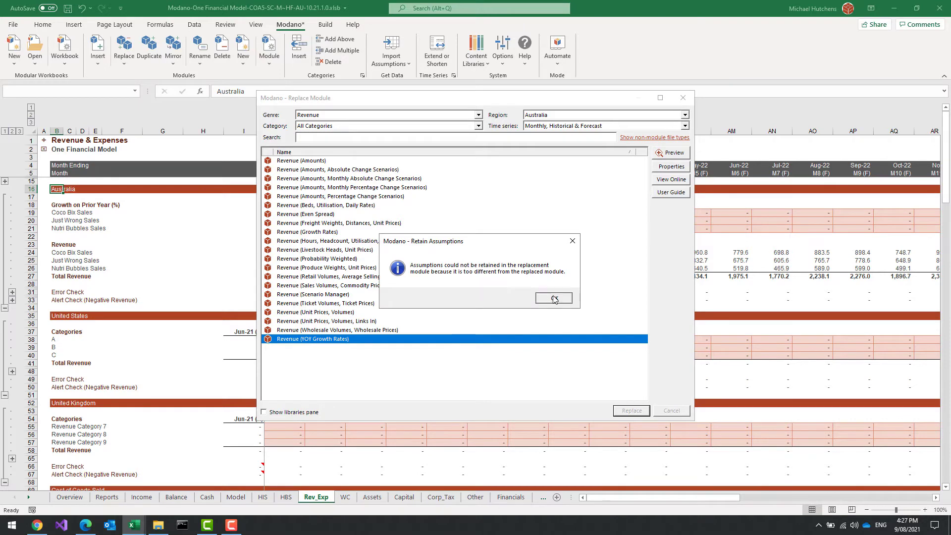
click(554, 298)
click(296, 214)
- Fill 10% growth on prior year into all three Australia products across the forecast
key(shift+Down)
key(shift+Down)
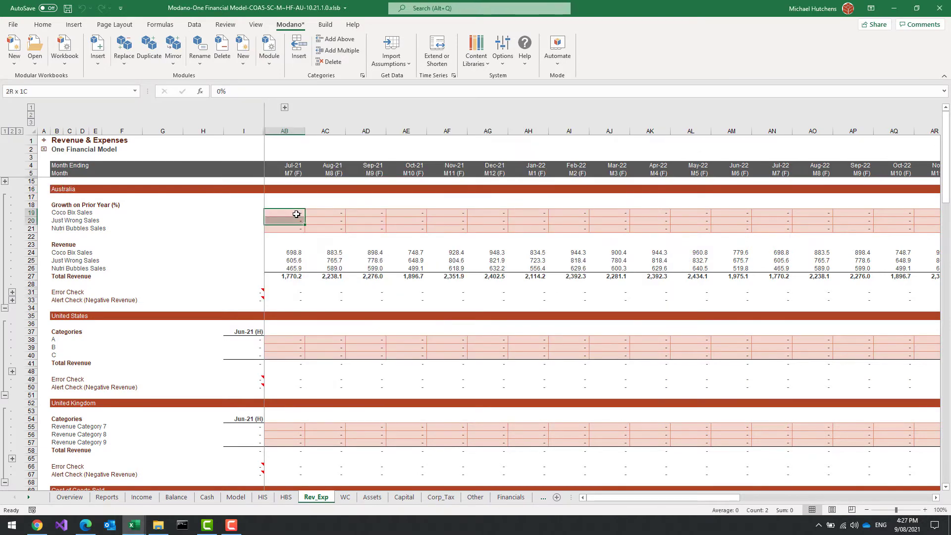
key(ctrl+shift+Right)
text(10)
key(ctrl+Return)
key(Down)
key(Right)
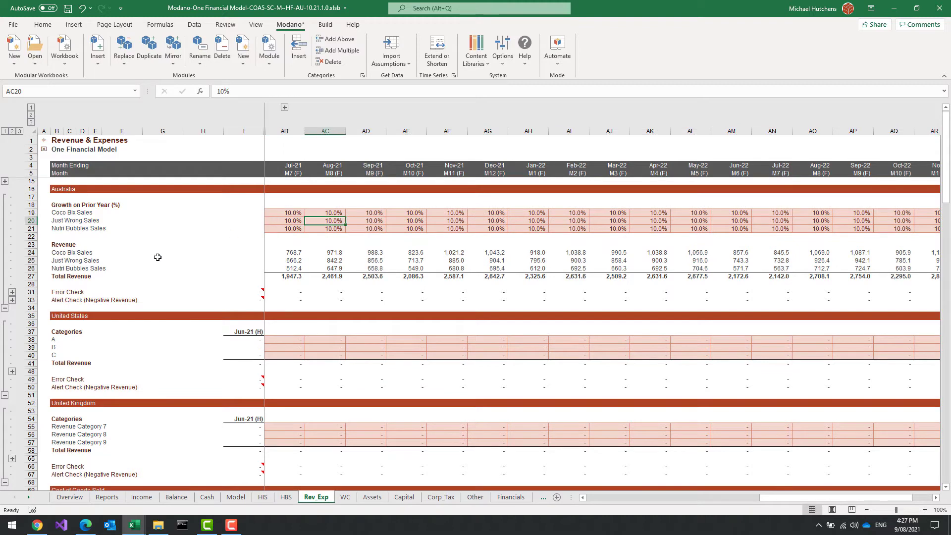
- Review the Income Statement Summary, then scroll through Revenue & Expenses to cost of goods sold
click(40, 143)
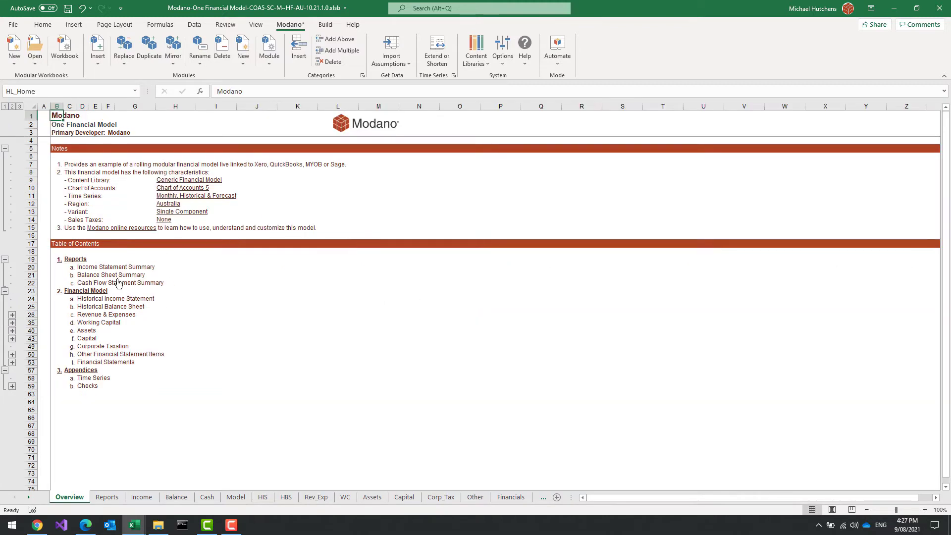
click(124, 268)
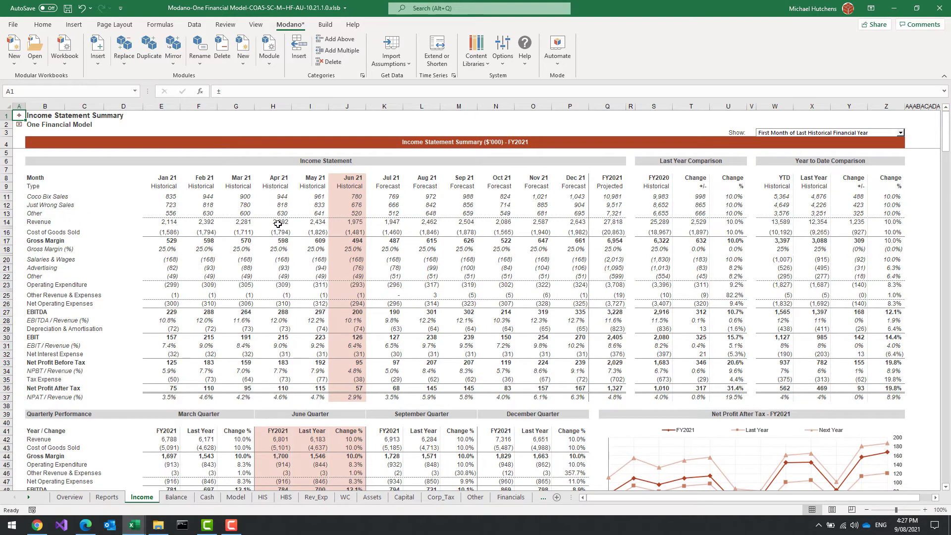
click(20, 118)
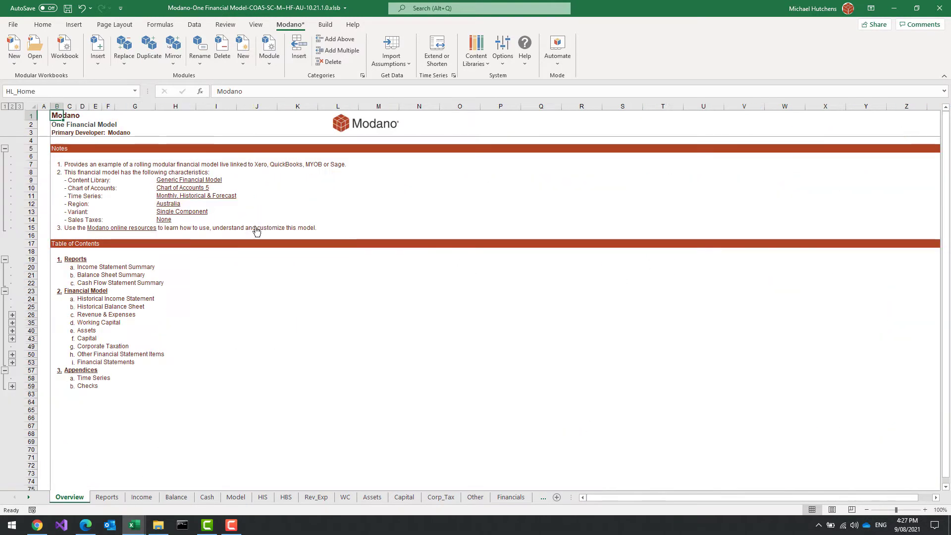
click(108, 317)
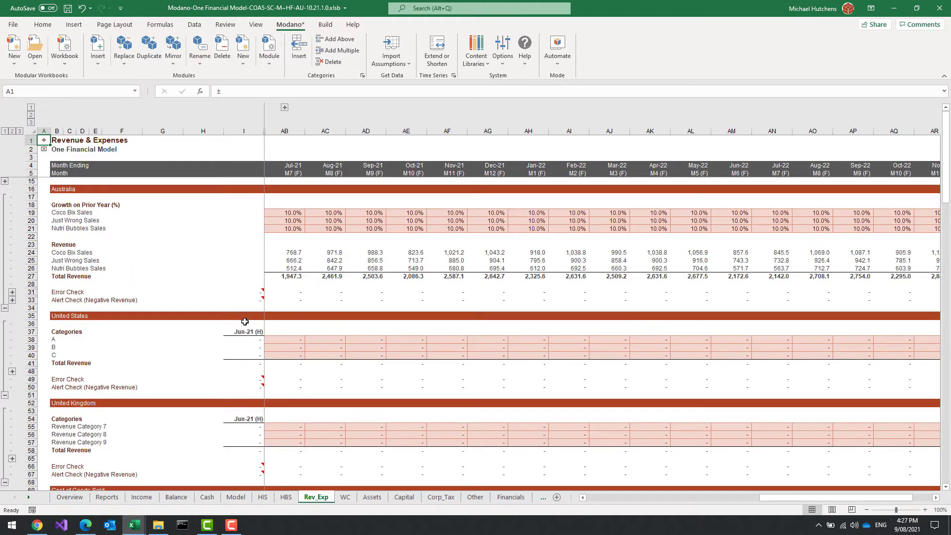
scroll(231, 304, down, 6)
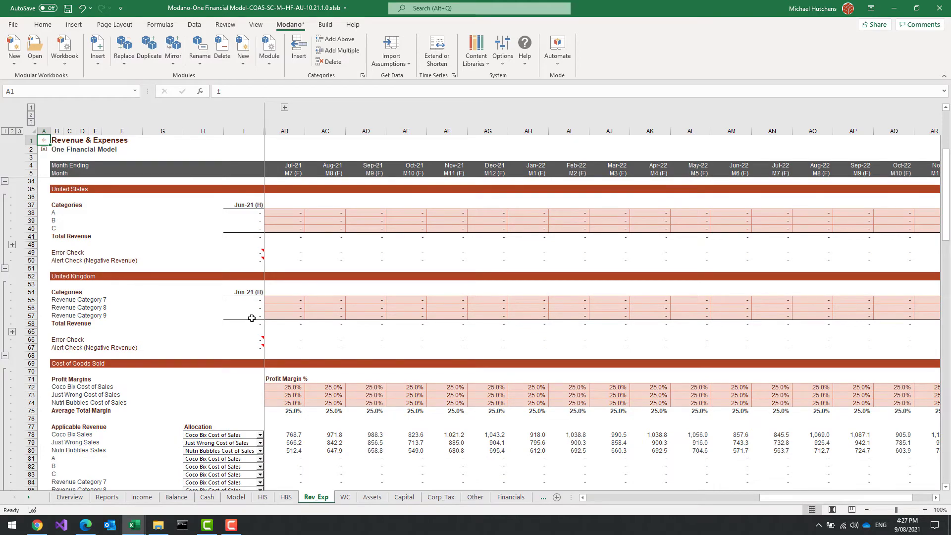
scroll(251, 319, down, 15)
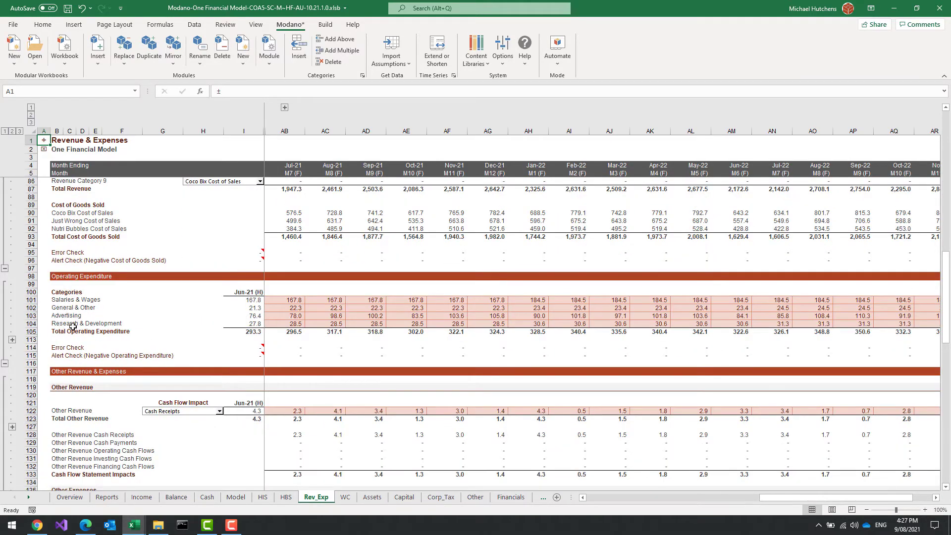
- Insert a fifth operating expenditure category below Research & Development with 200 in Dec-21
click(492, 325)
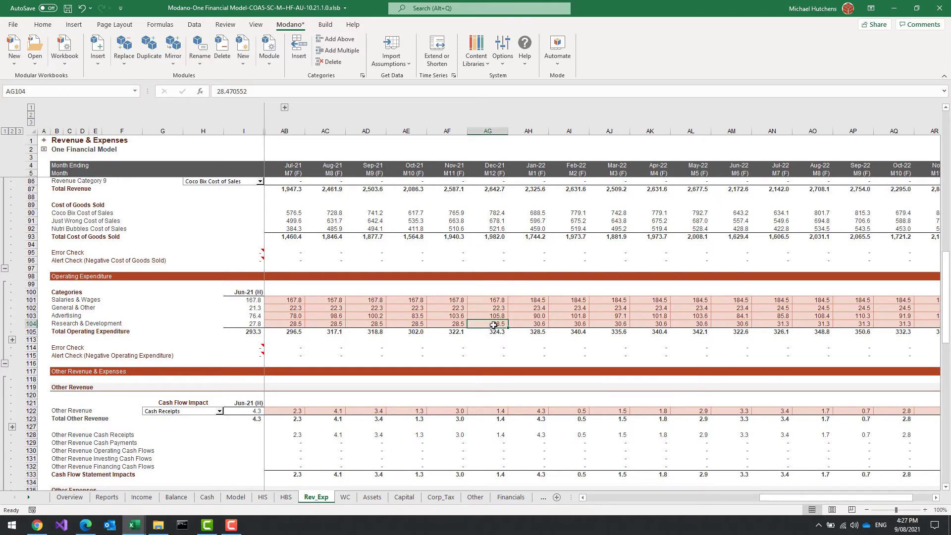
right_click(495, 323)
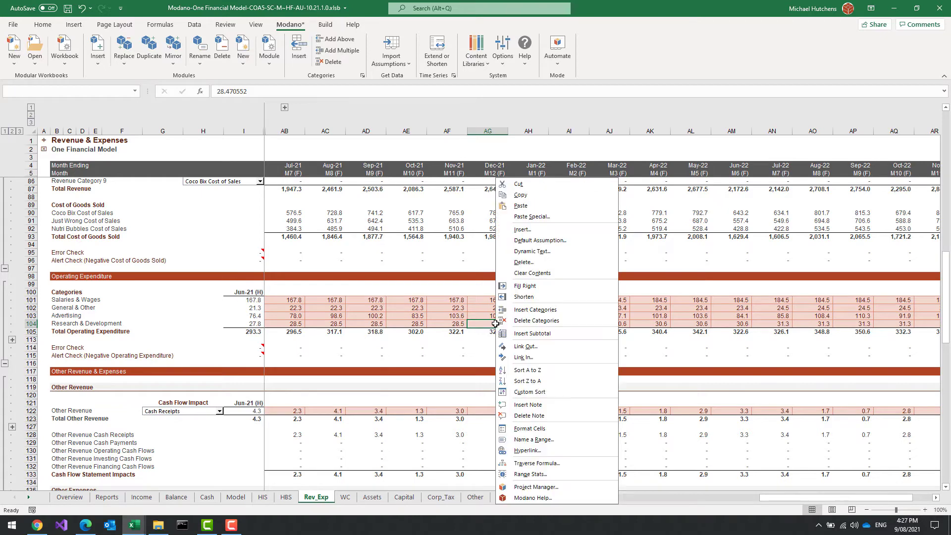
click(526, 310)
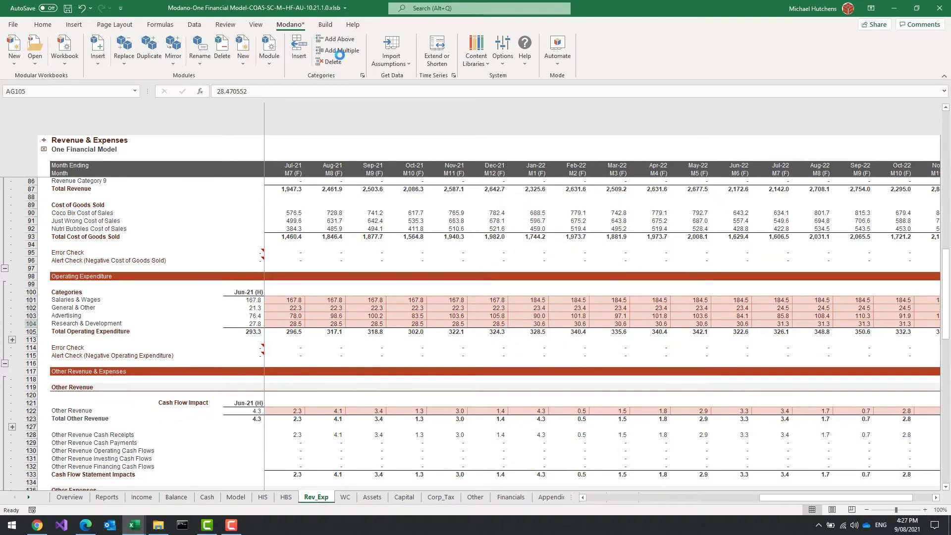
text(200)
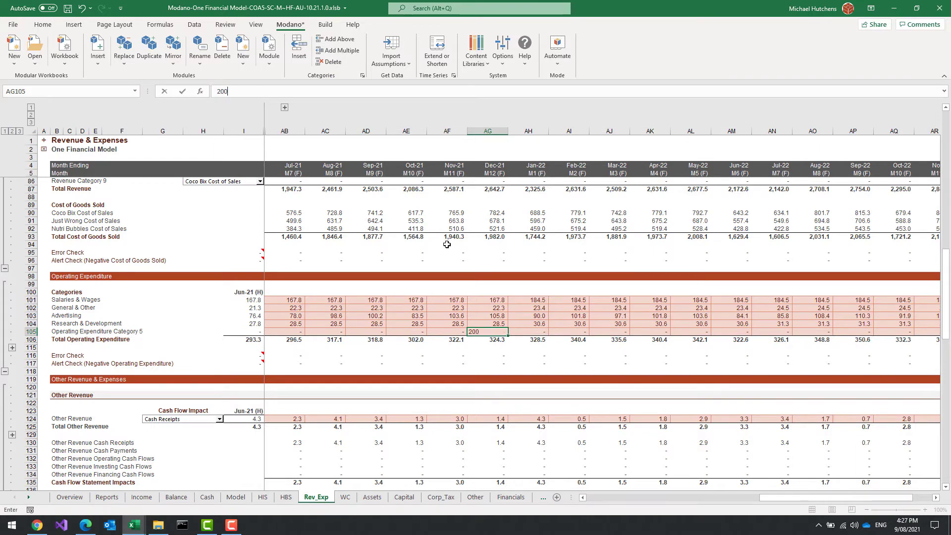
key(Return)
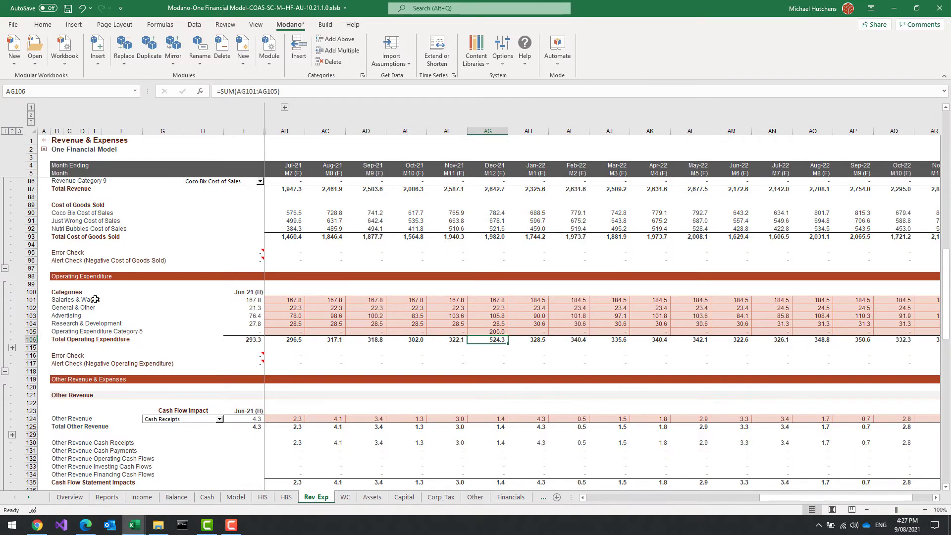
click(62, 332)
- Name the new expense category 'Christmas Party' in the Historical Income Statement
key(ctrl+bracketleft)
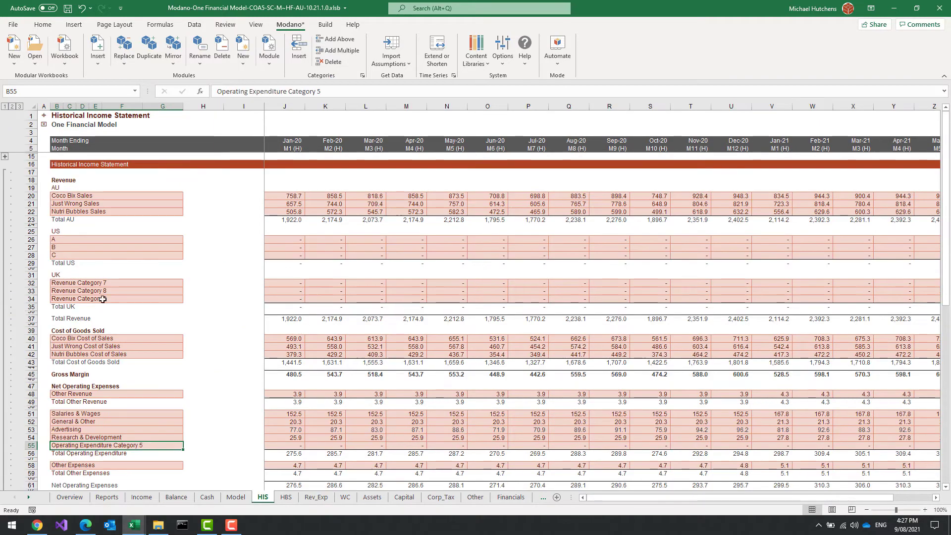
text(Chris)
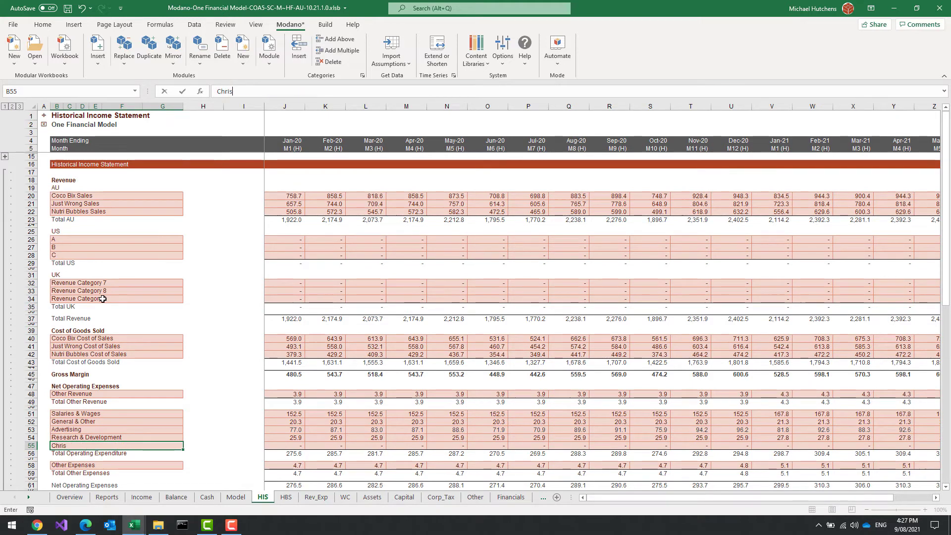
text(tmas Party)
key(Return)
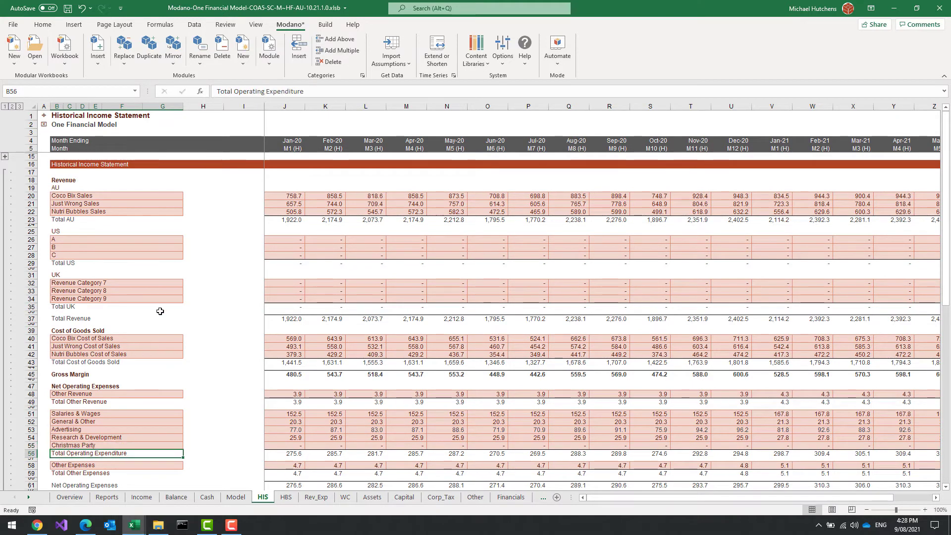
- Verify in Financial Statements that Dec-21 operating expenditure rises to 524.3, then open Income Statement Summary
click(51, 125)
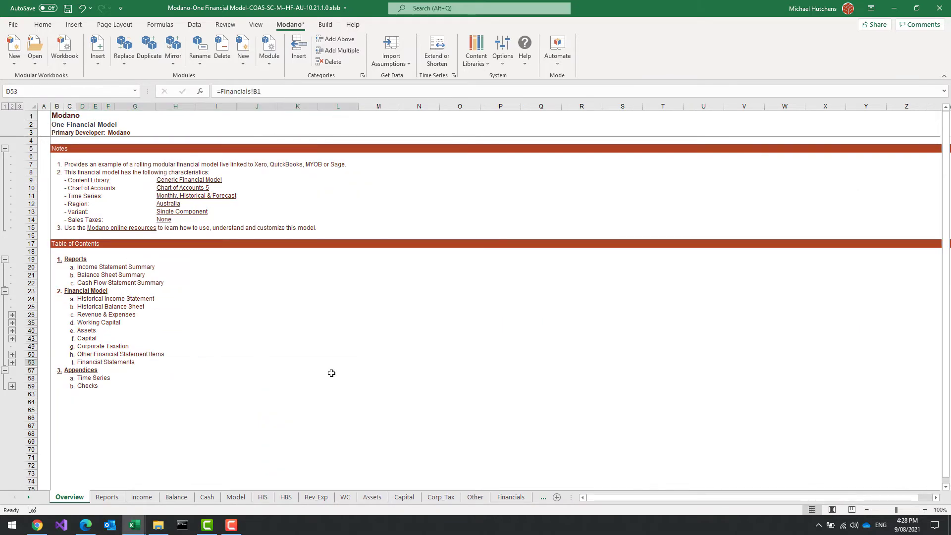
double_click(262, 366)
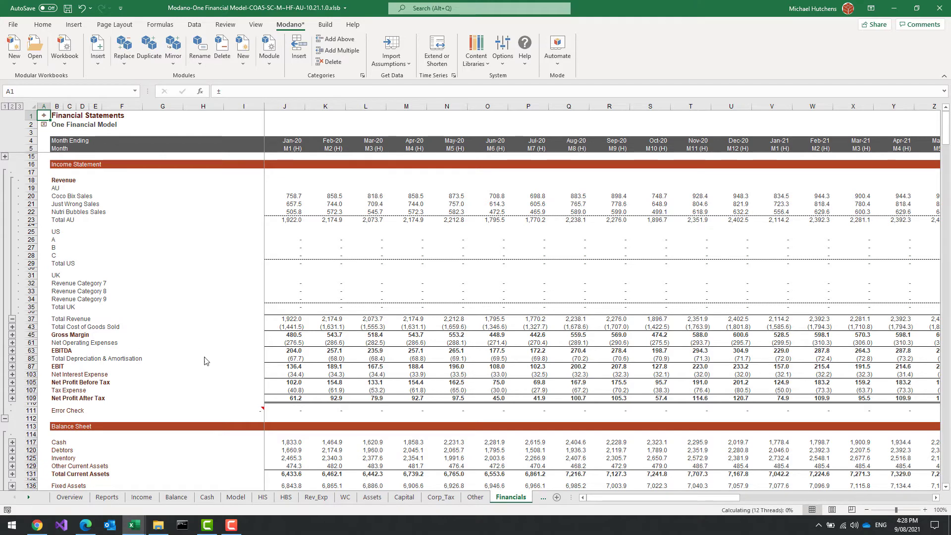
scroll(652, 366, down, 4)
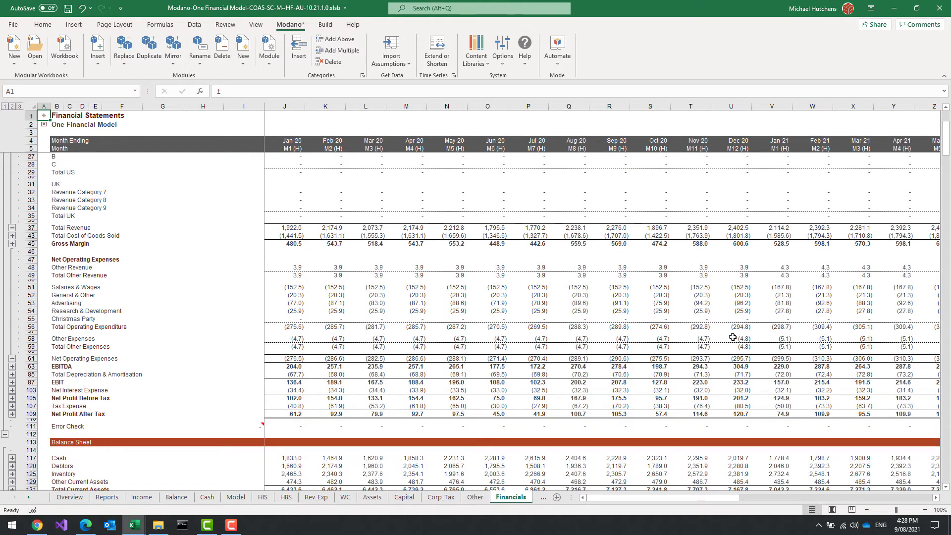
click(779, 313)
key(Down)
key(Down)
key(Right)
key(Right)
key(Right)
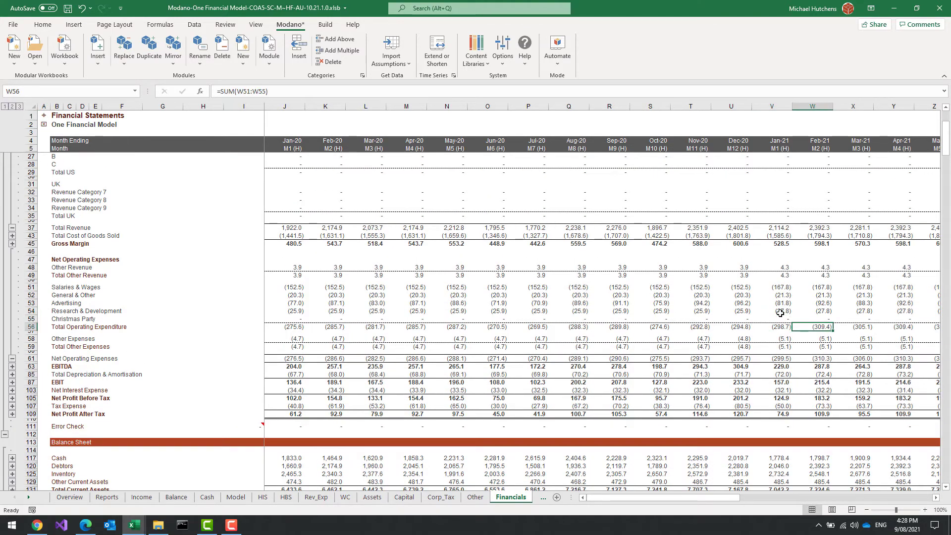
key(Right)
key(Right)
key(Right)
key(Right)
key(Right)
key(Right)
key(Right)
key(Right)
key(Right)
key(Right)
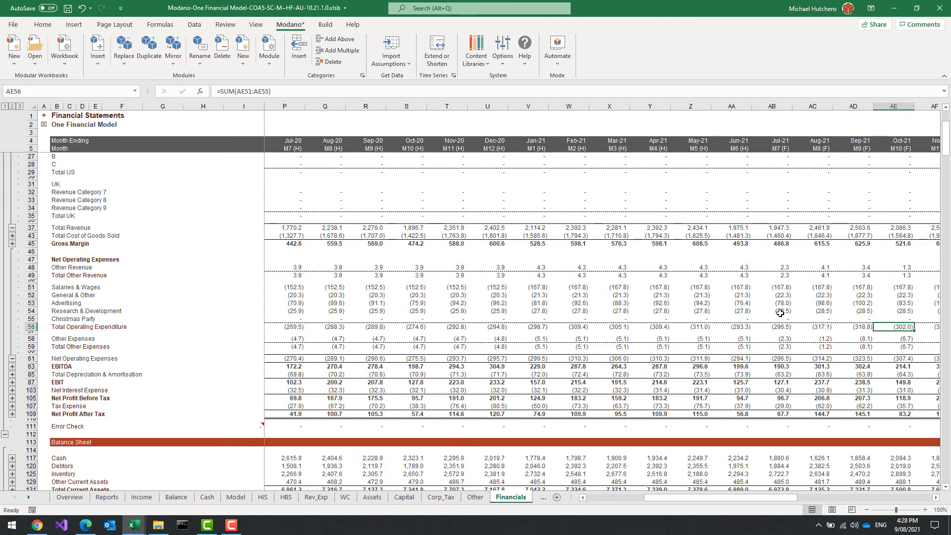
key(Left)
key(Left)
key(Up)
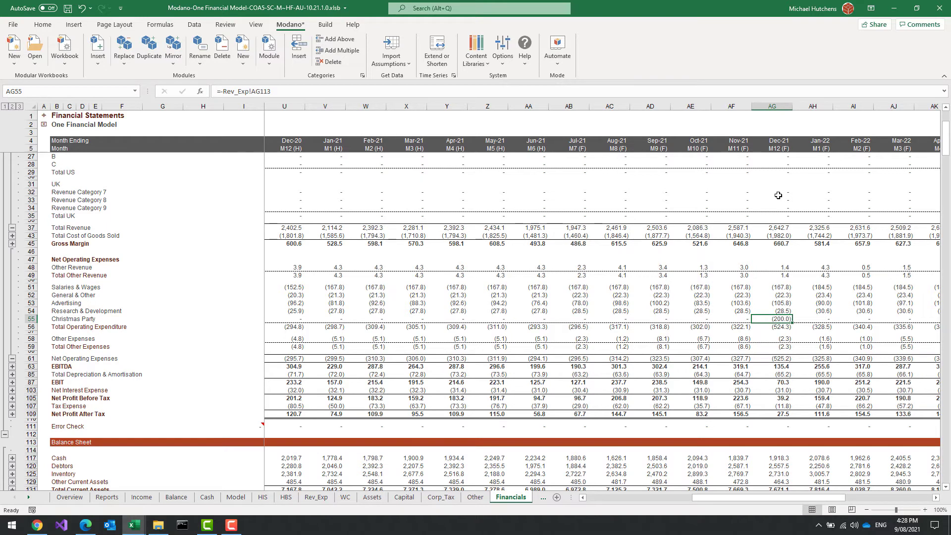
click(43, 116)
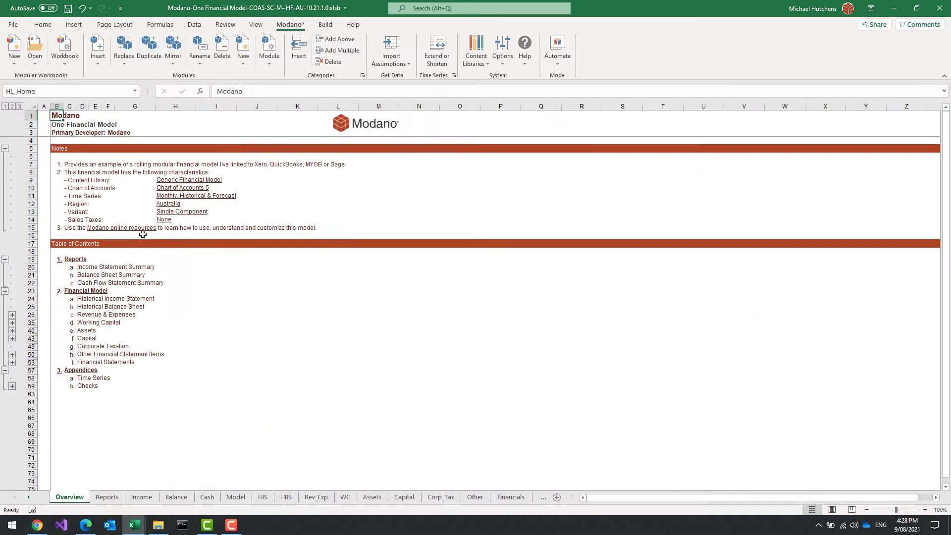
click(135, 269)
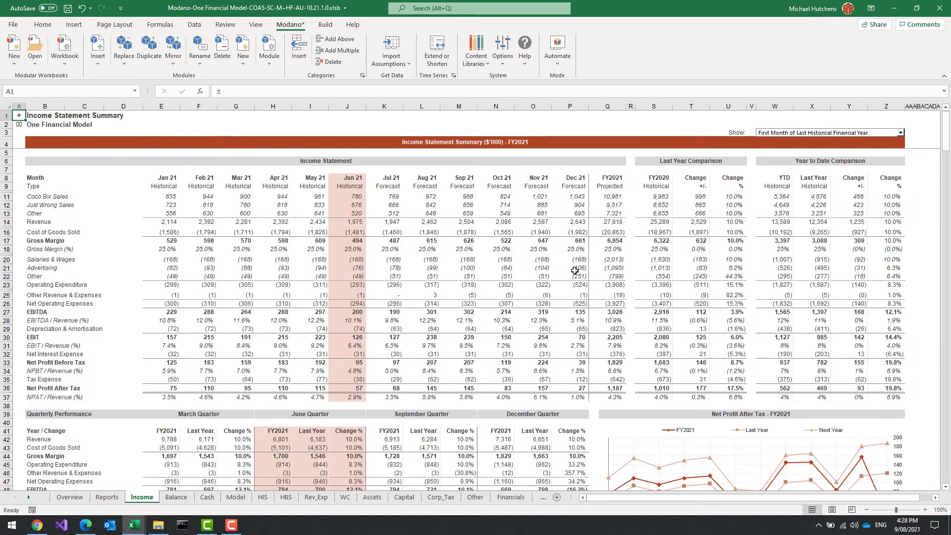
- Insert two expense categories so Research & Development, General & Other and Christmas Party appear separately
click(571, 232)
click(579, 277)
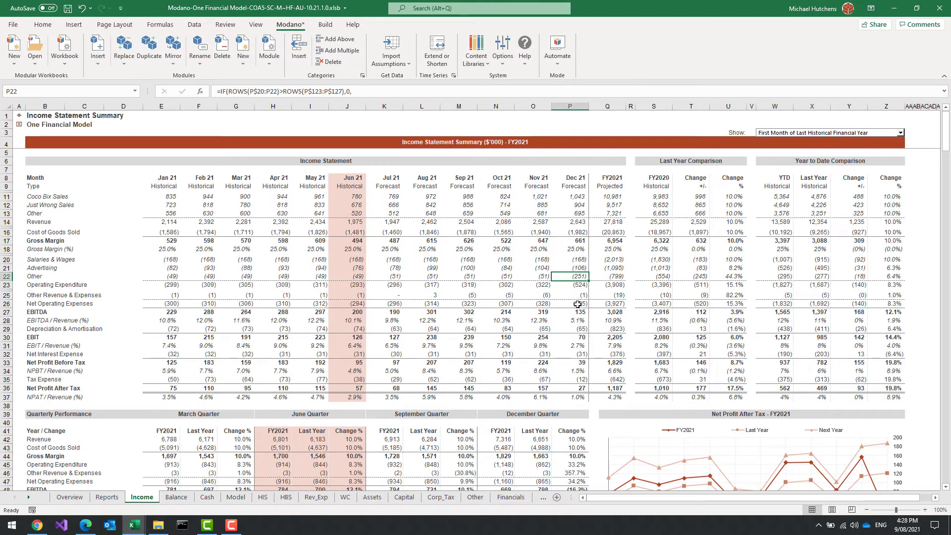
right_click(341, 276)
click(373, 317)
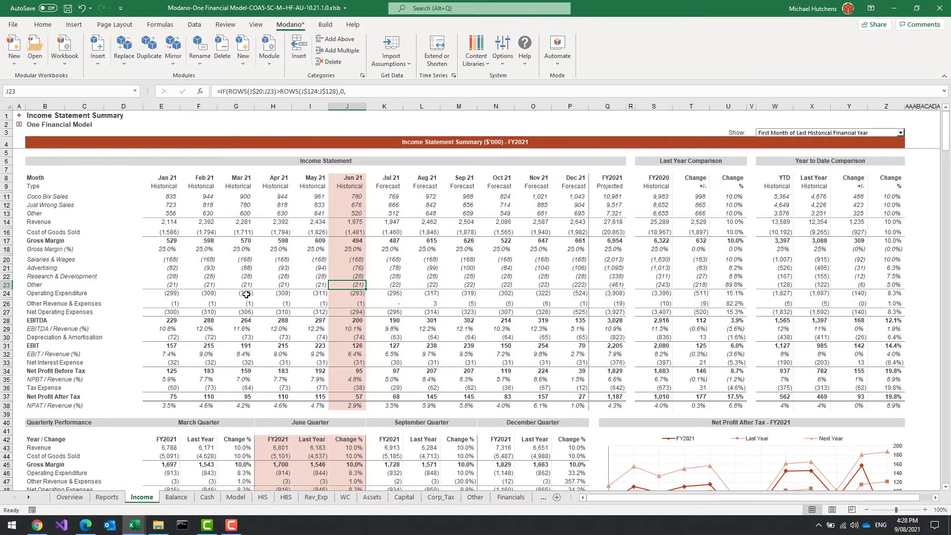
right_click(320, 286)
click(351, 310)
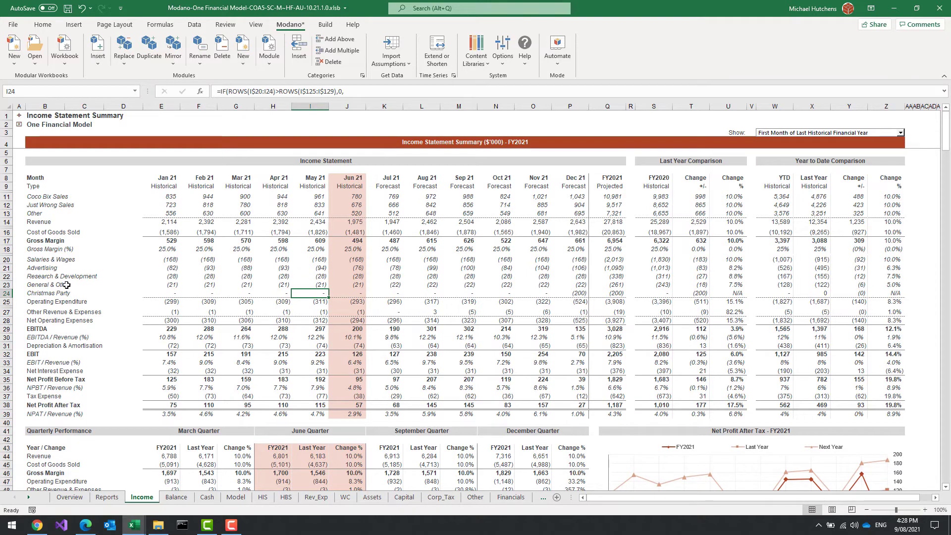
- Check Christmas Party's (200) Dec-21 figure and the (524) operating expenditure total, and preview printing
click(62, 295)
click(575, 290)
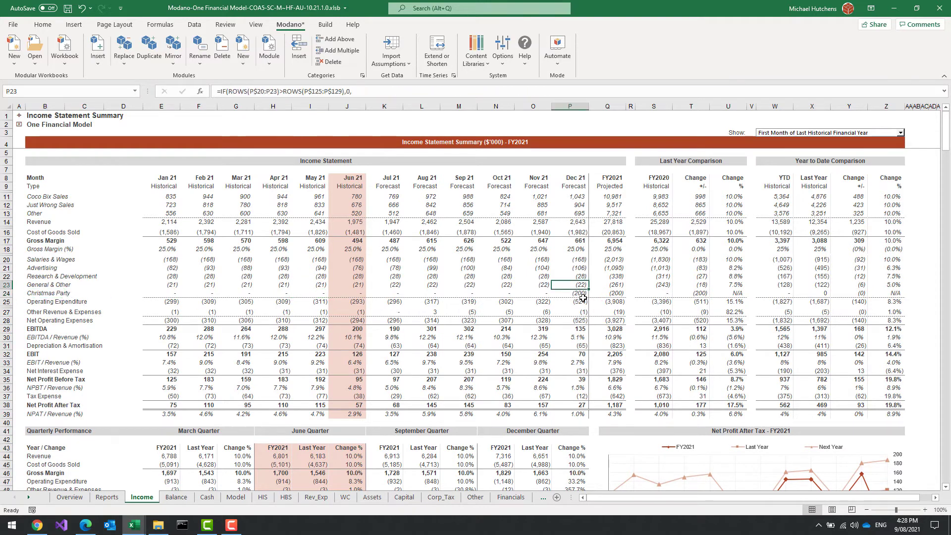
key(Down)
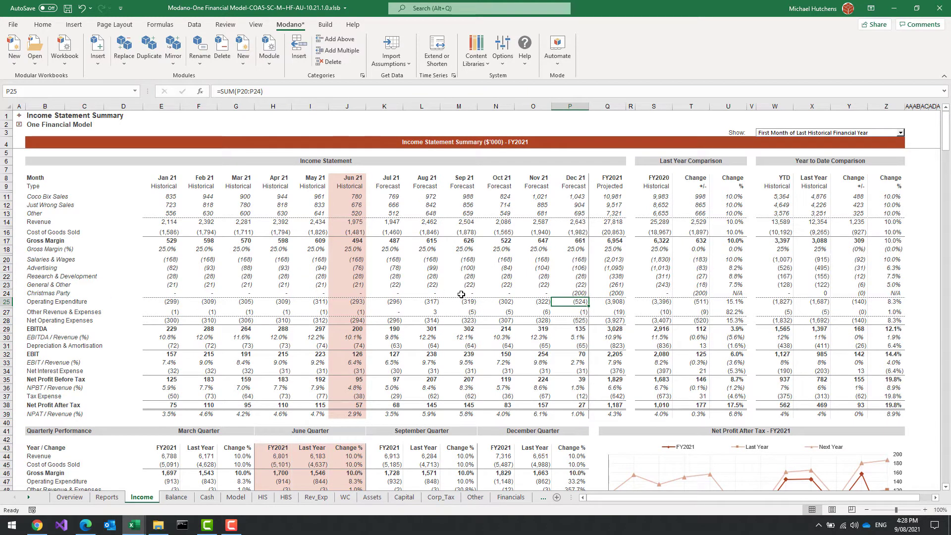
key(ctrl+p)
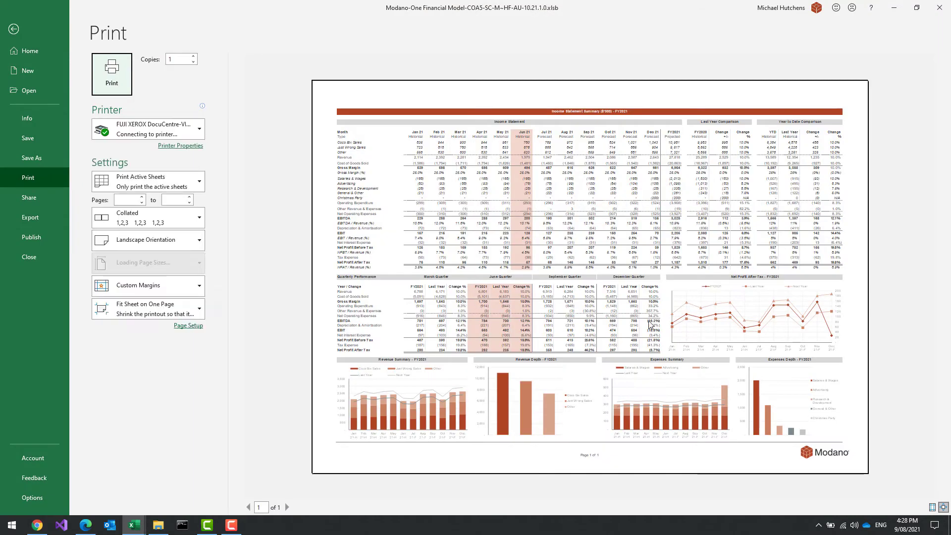
key(Escape)
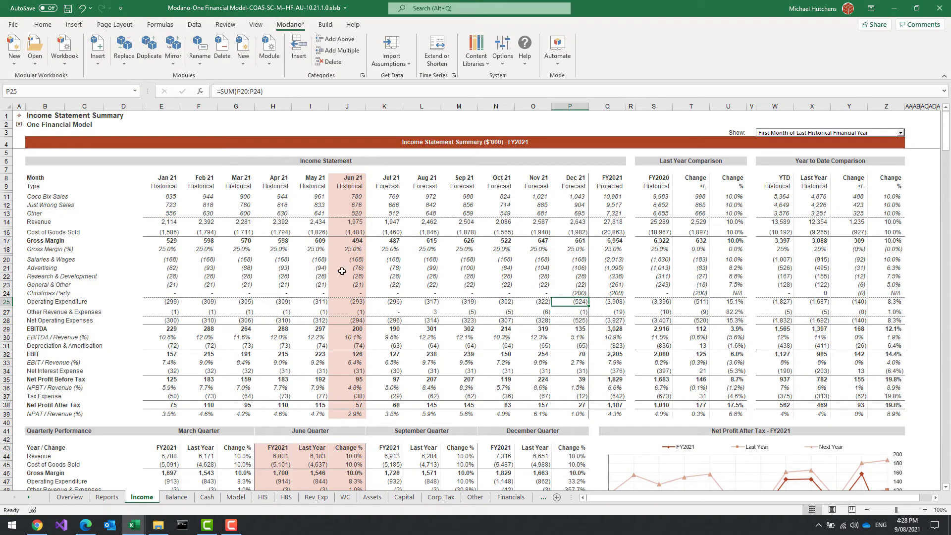
- Insert the Annual Income Statement (Chart of Accounts 5) core module as sheet IS_A
click(28, 119)
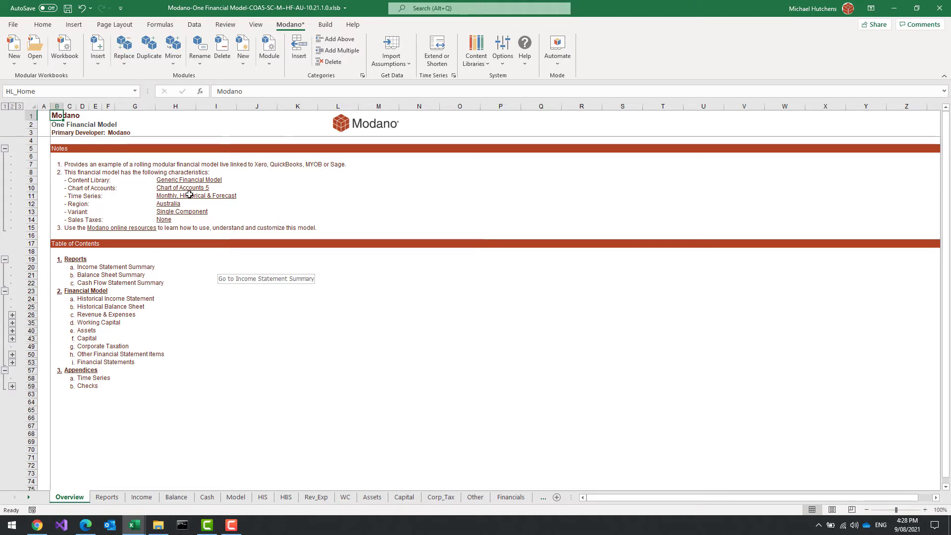
click(98, 52)
click(120, 78)
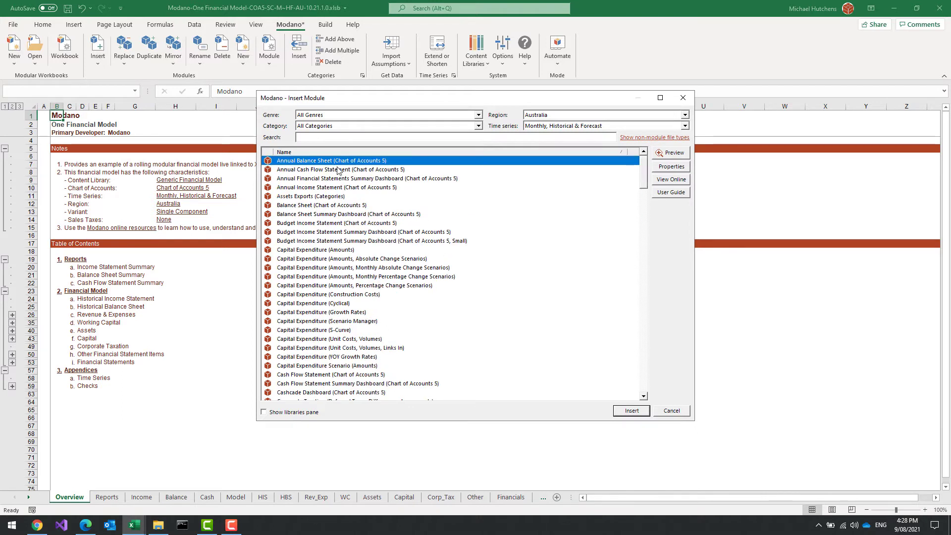
click(301, 188)
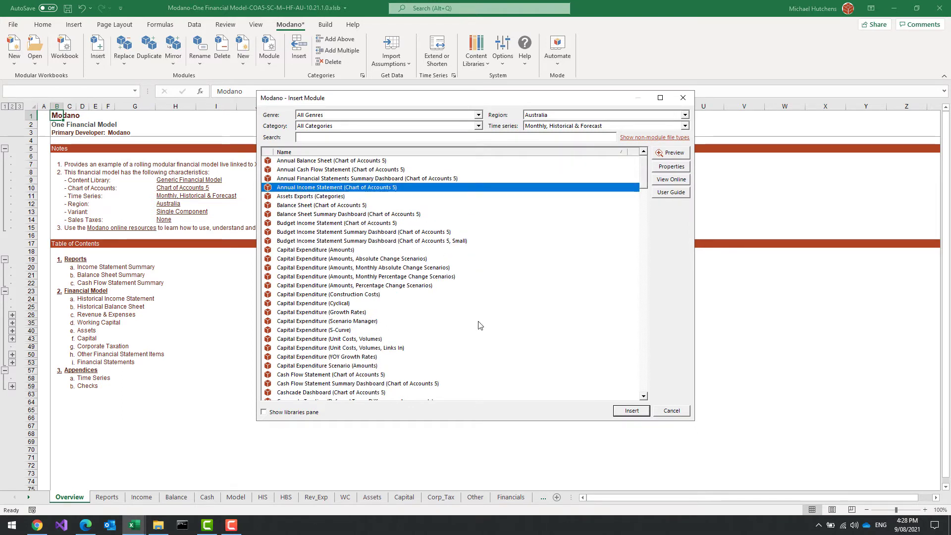
click(631, 412)
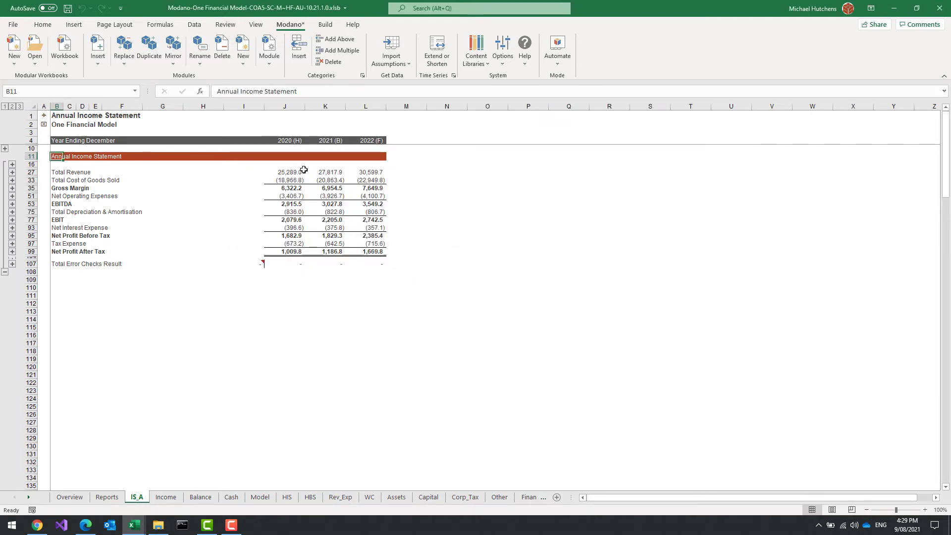
click(333, 172)
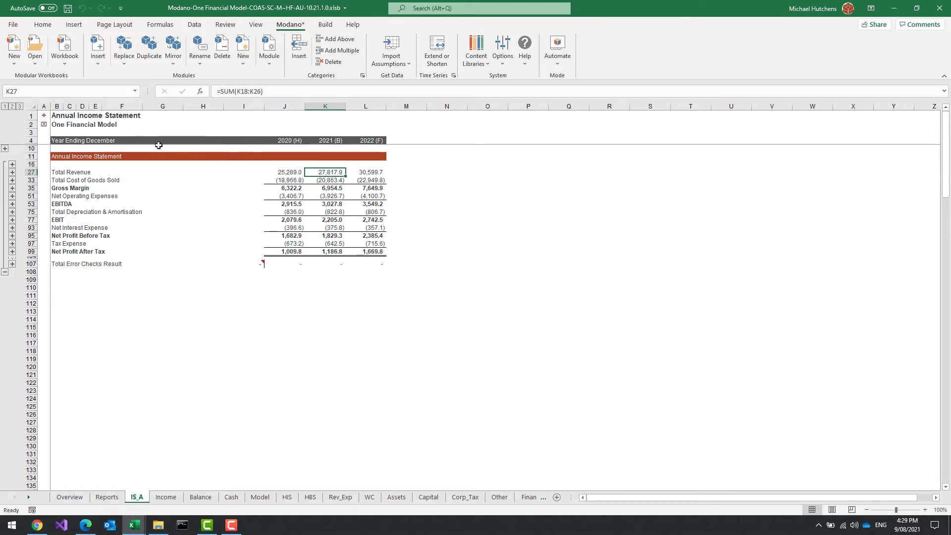
- Check the FY2021 projected Revenue and Net Profit After Tax totals on the Income Statement Summary
click(40, 115)
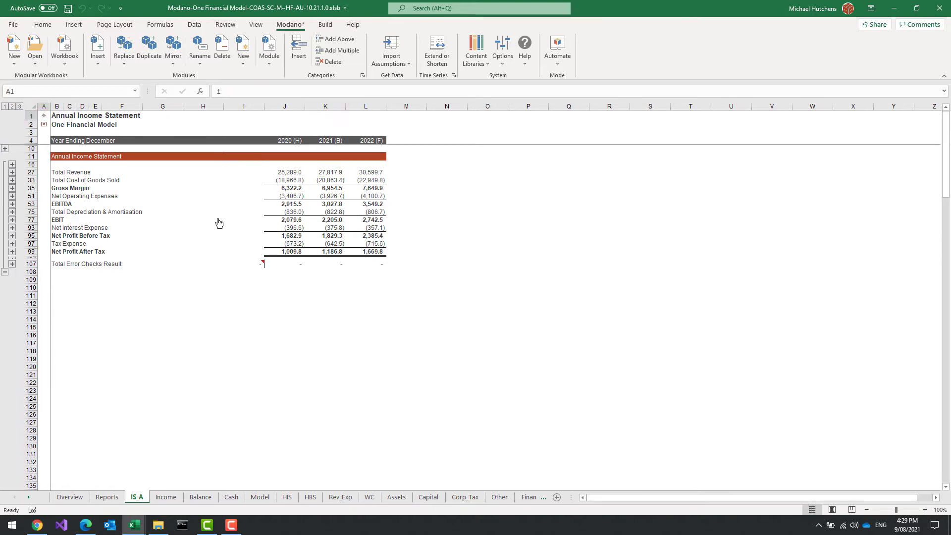
click(115, 271)
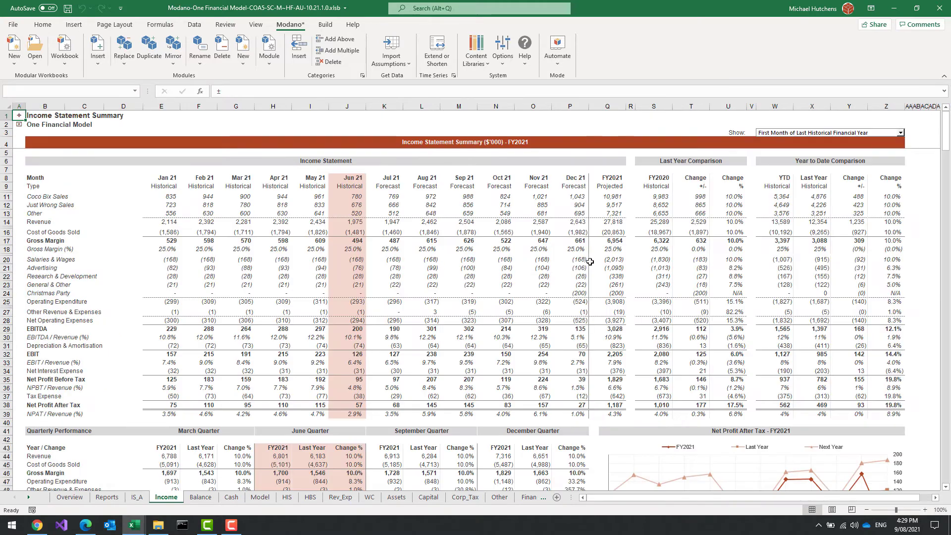
click(616, 221)
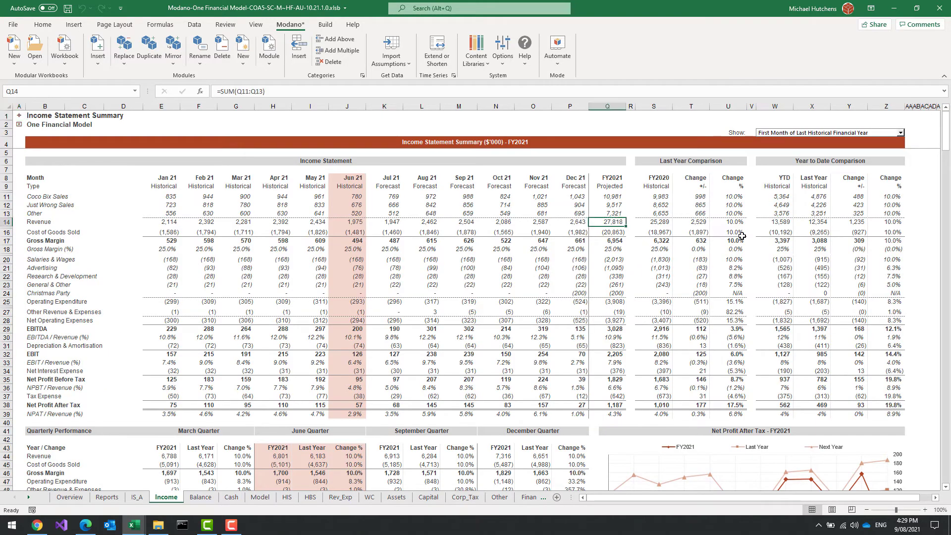
click(612, 407)
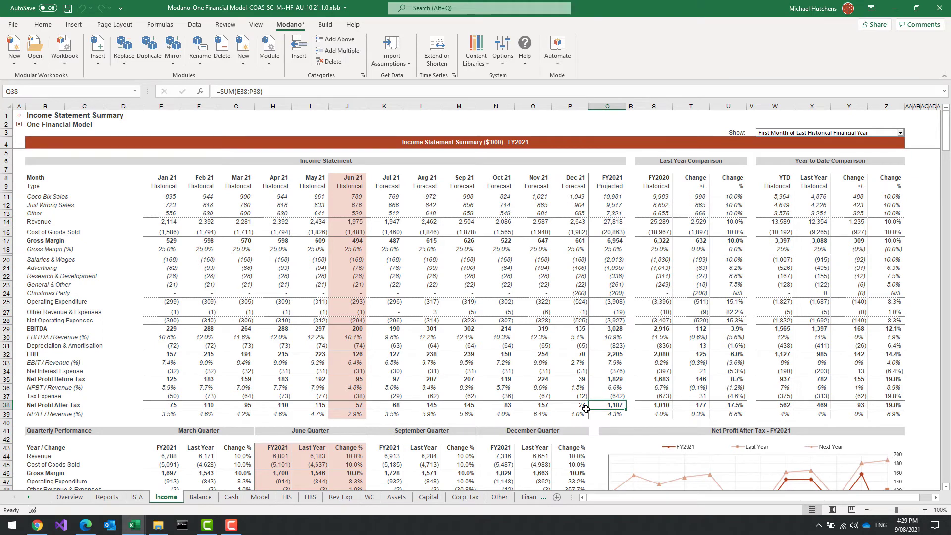
- Confirm IS_A's 2021 Net Profit After Tax matches, then start inserting another Modano core module
click(19, 116)
click(104, 267)
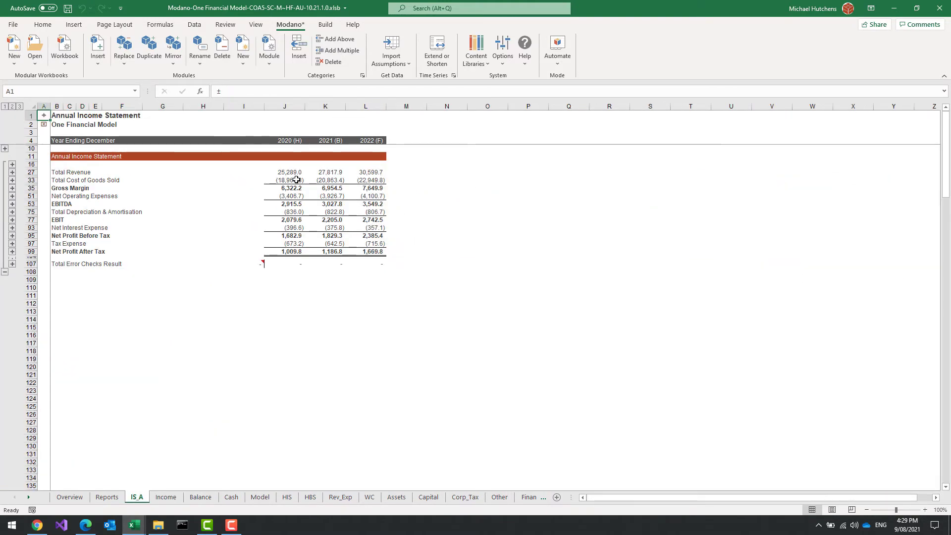
click(335, 253)
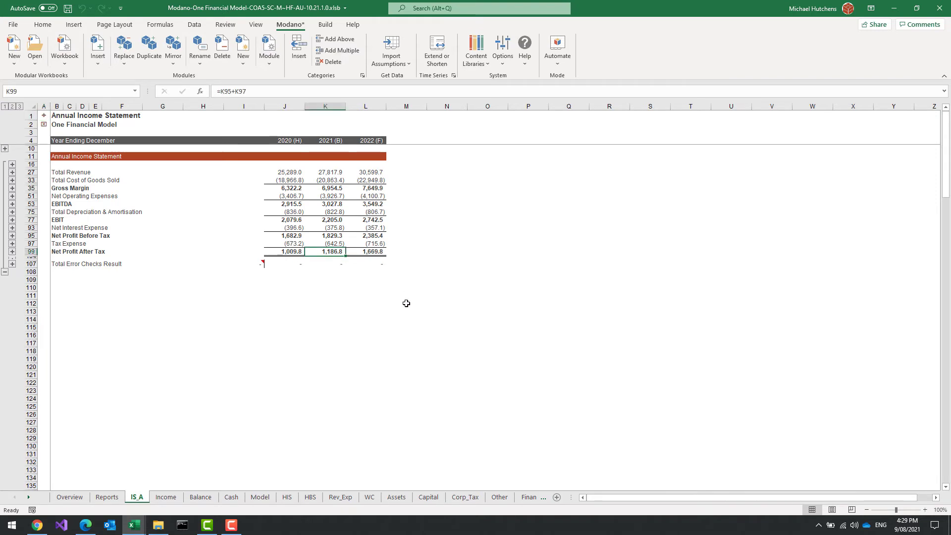
click(98, 49)
click(119, 88)
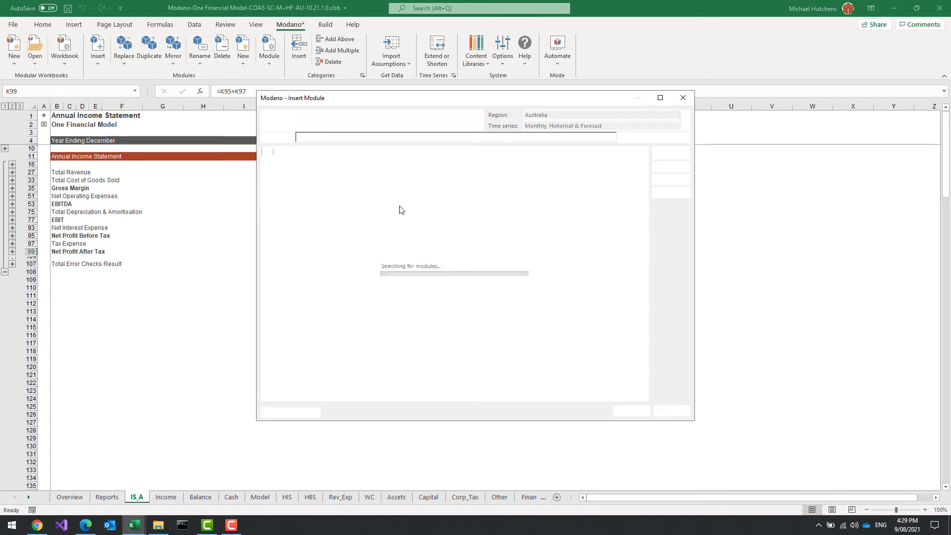
- Insert the Annual Financial Statements Summary Dashboard (Chart of Accounts 5) module
click(343, 180)
click(629, 411)
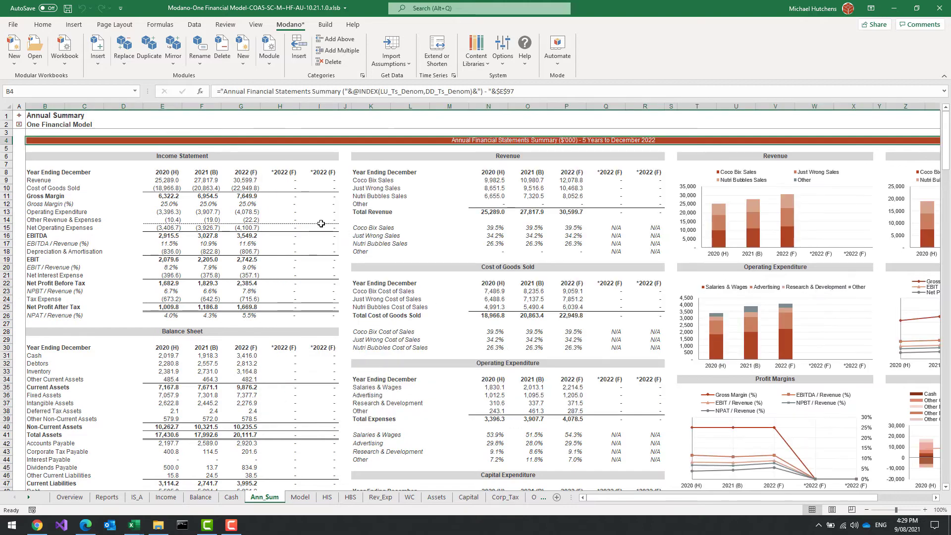
- Review the Ann_Sum dashboard and its forecast Gross Margin formula, then return to Overview
scroll(312, 235, down, 20)
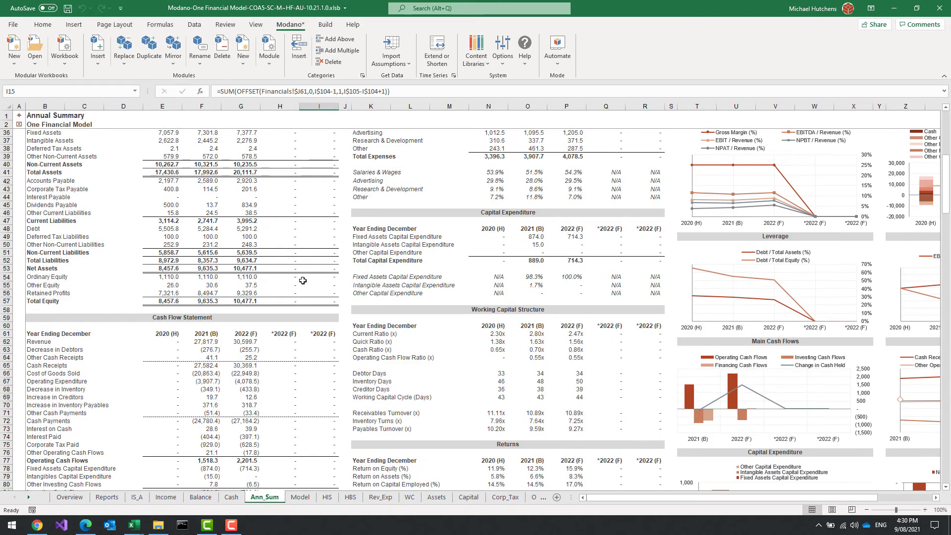
scroll(303, 282, down, 2)
scroll(303, 283, up, 5)
scroll(303, 283, down, 12)
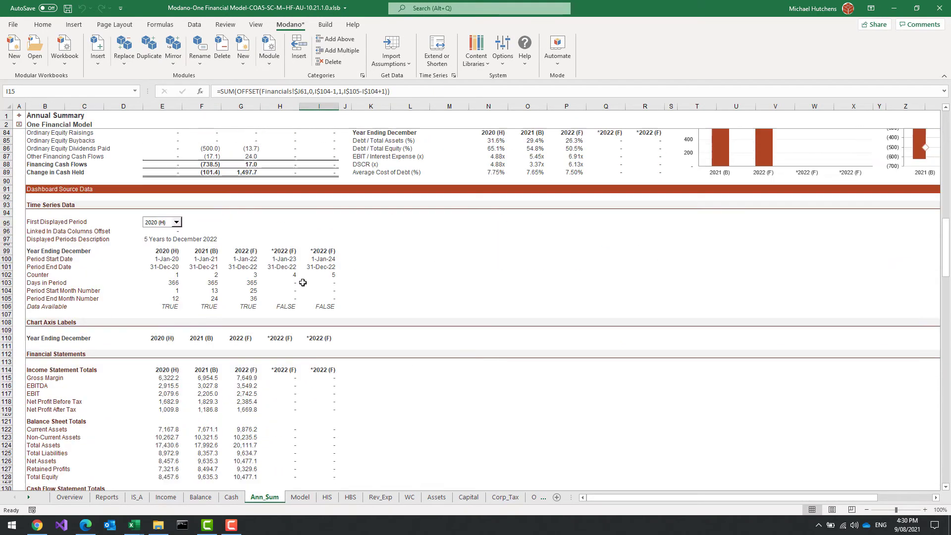
scroll(302, 283, down, 7)
scroll(302, 283, up, 20)
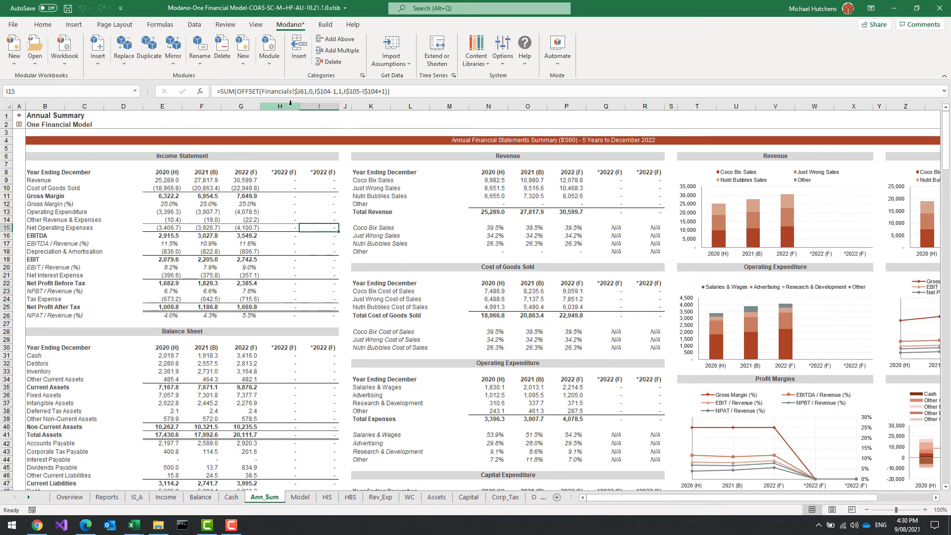
drag(284, 106, 306, 109)
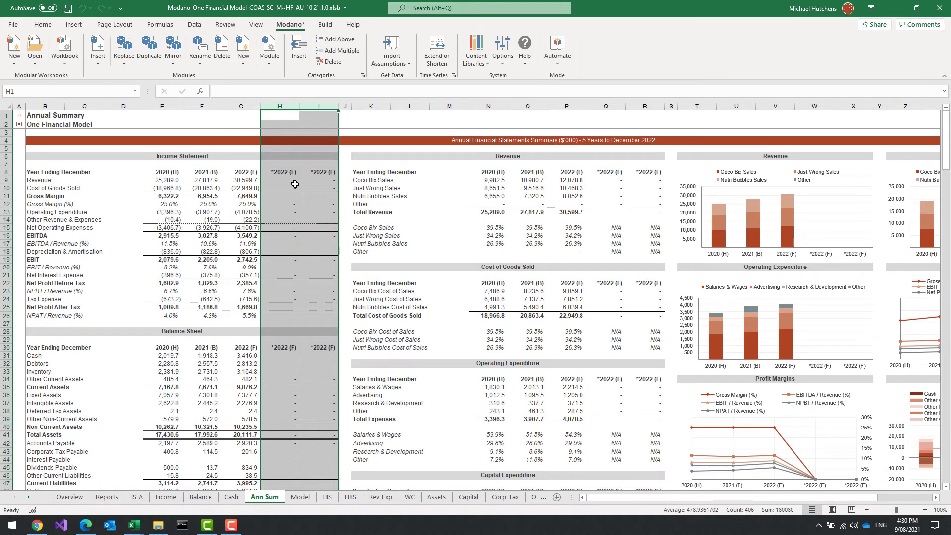
click(264, 195)
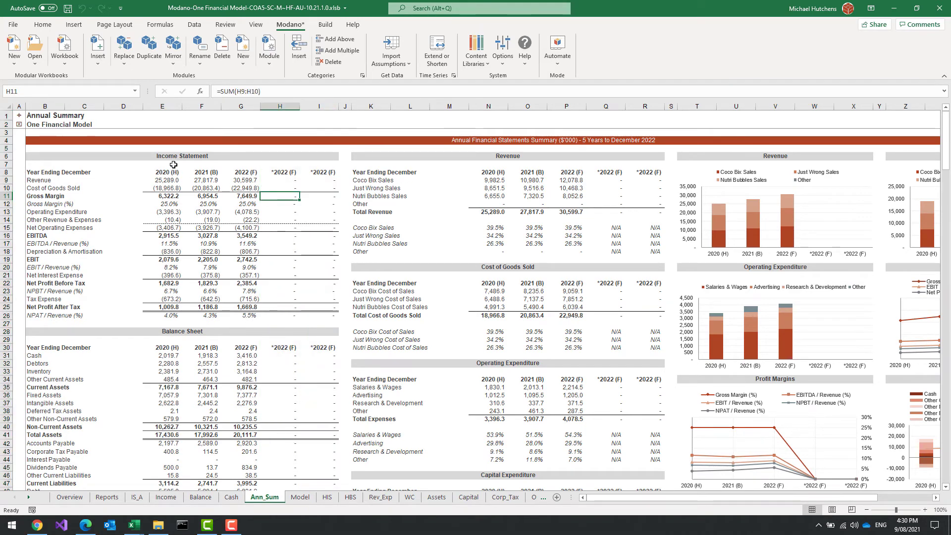
click(20, 116)
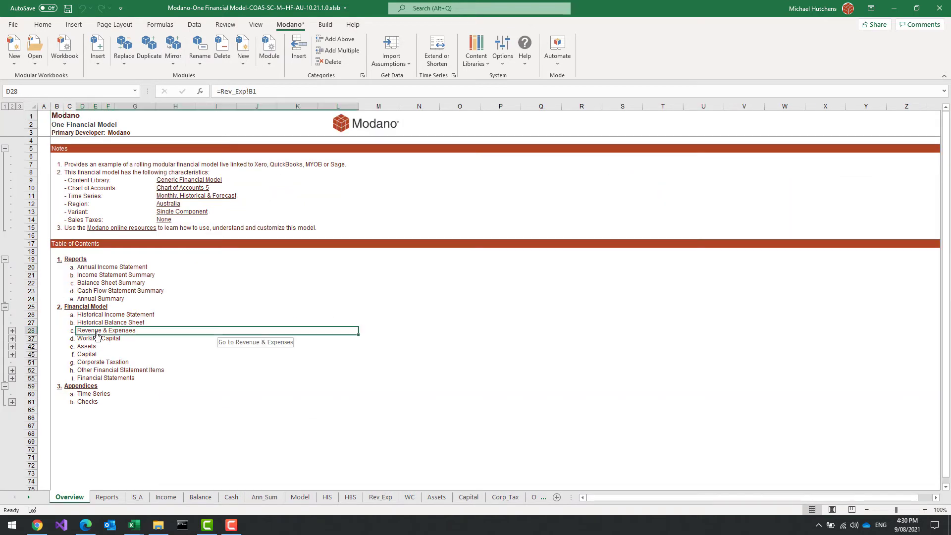
- Add a 'Discount Rates' block under United States revenue, with labels A, B, C linked to the categories
click(96, 332)
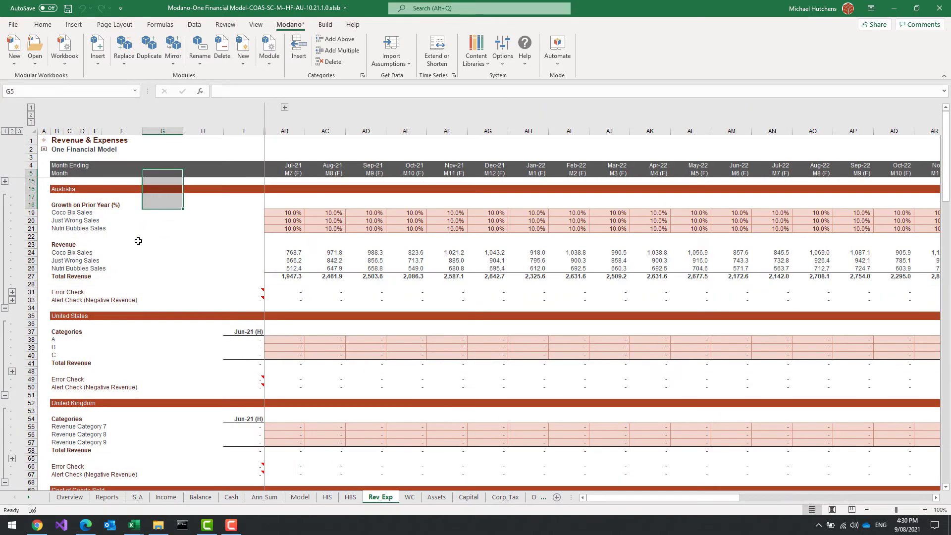
scroll(235, 317, down, 2)
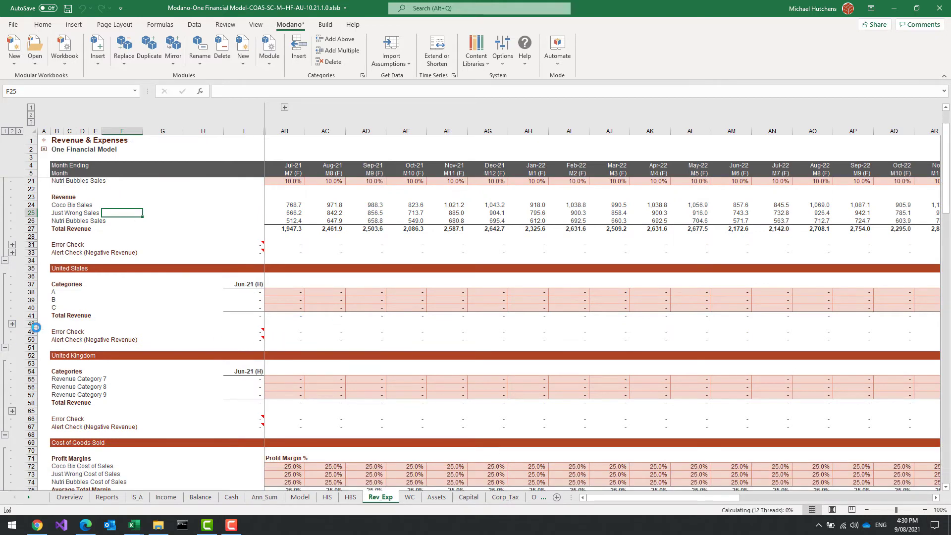
drag(55, 323, 52, 351)
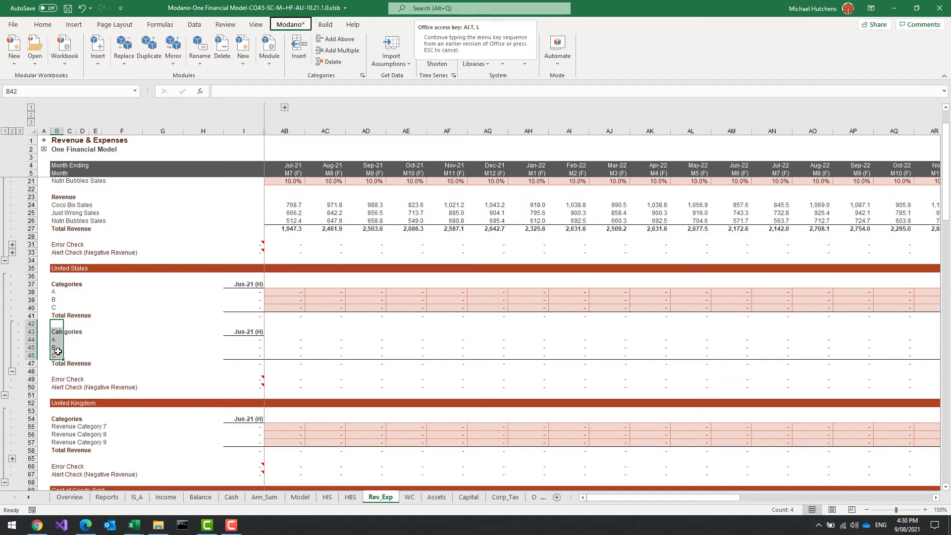
text(Discount Ra)
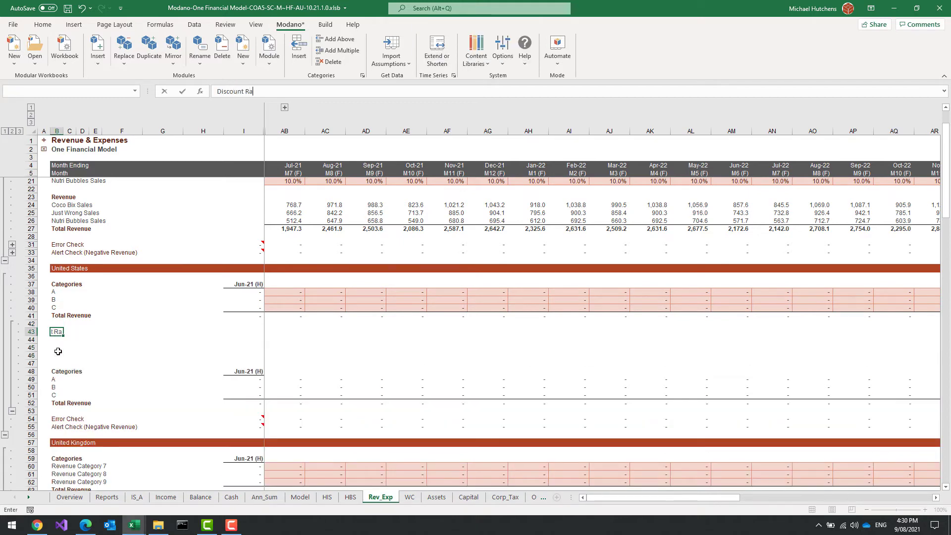
key(Return)
text(=)
key(Up)
key(Up)
key(Up)
key(Up)
key(Up)
key(Up)
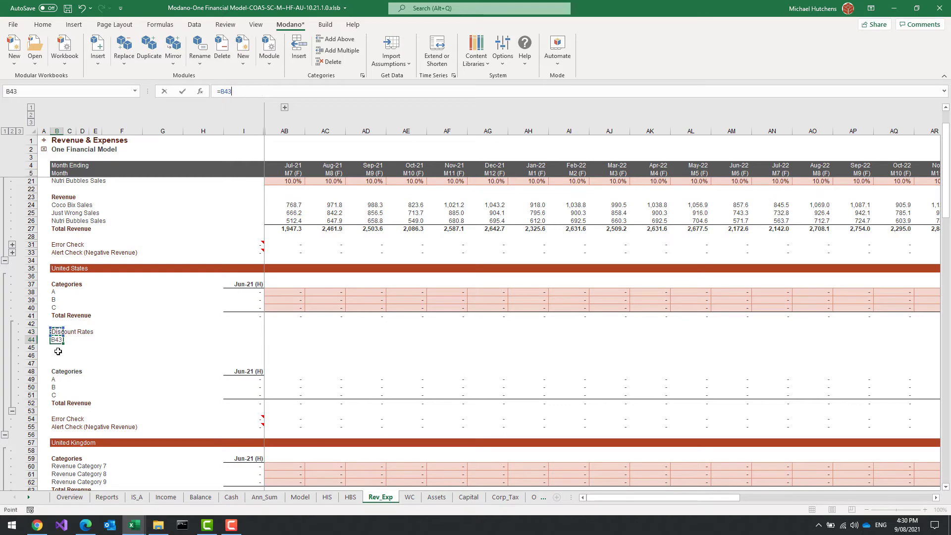
key(Return)
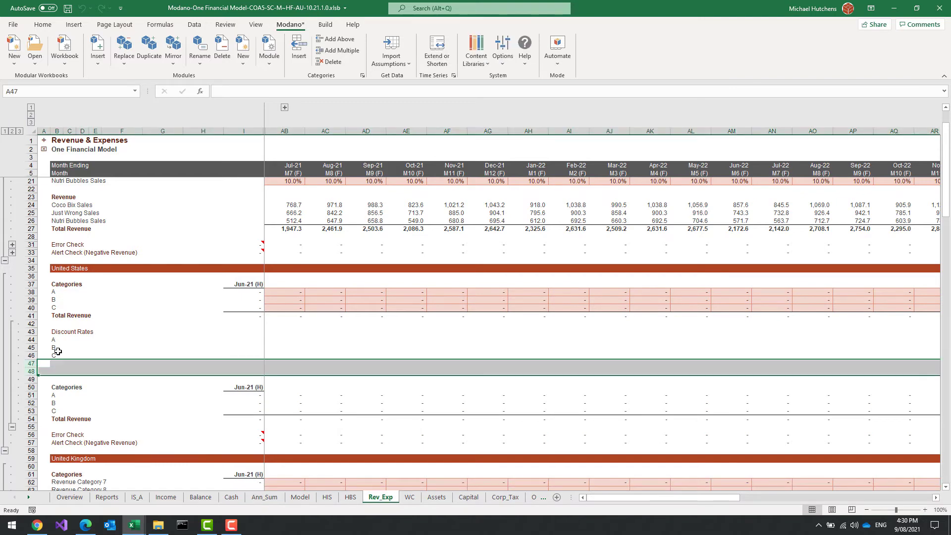
click(58, 333)
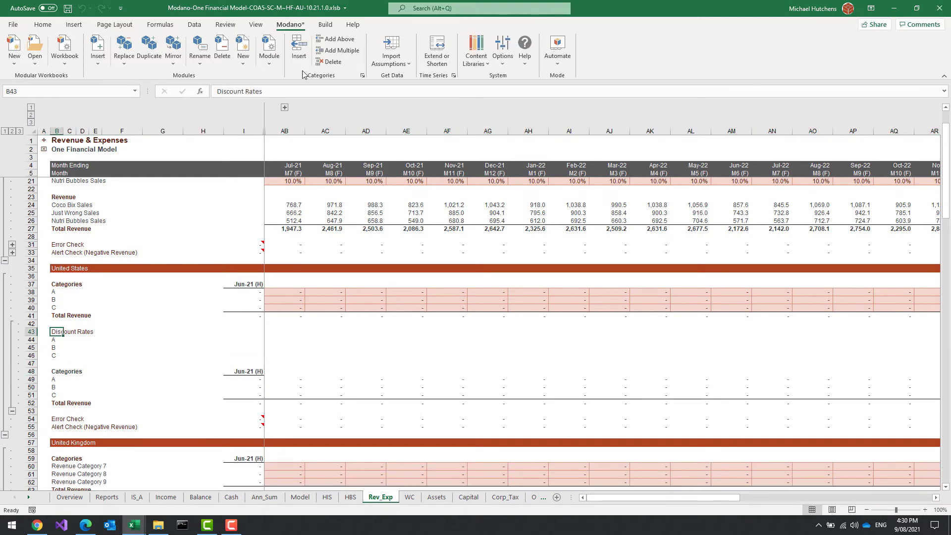
- Apply the Modano output style to the Discount Rates heading and show the monthly columns
click(325, 26)
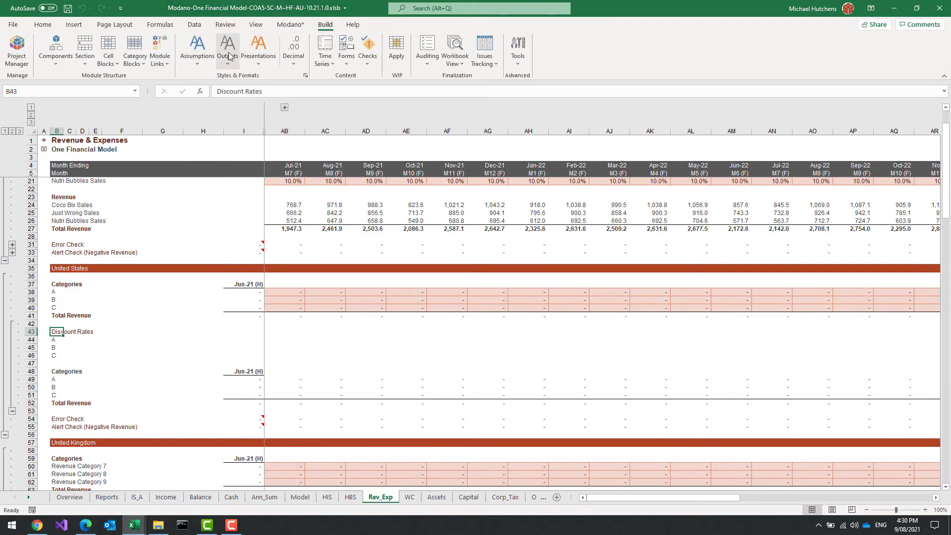
click(228, 52)
click(248, 111)
click(286, 108)
- Format the discount rate rows with the assumptions input style
click(243, 333)
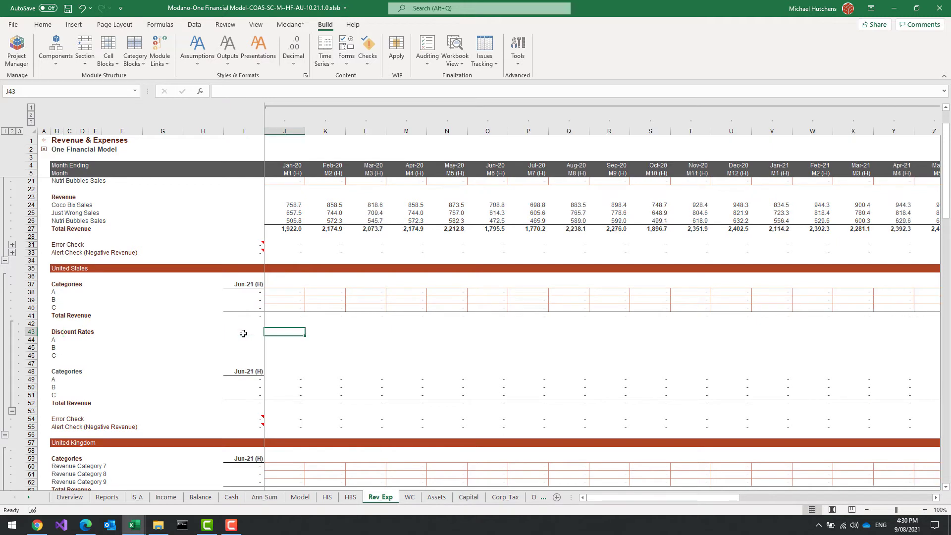
key(Down)
key(Right)
key(Return)
key(Down)
key(Down)
key(Escape)
key(Right)
key(Right)
key(Right)
key(Right)
key(Right)
key(Right)
key(Right)
key(Right)
key(Right)
key(Right)
key(Right)
key(Right)
key(Right)
key(Right)
key(Right)
key(Right)
key(Right)
key(Right)
key(Right)
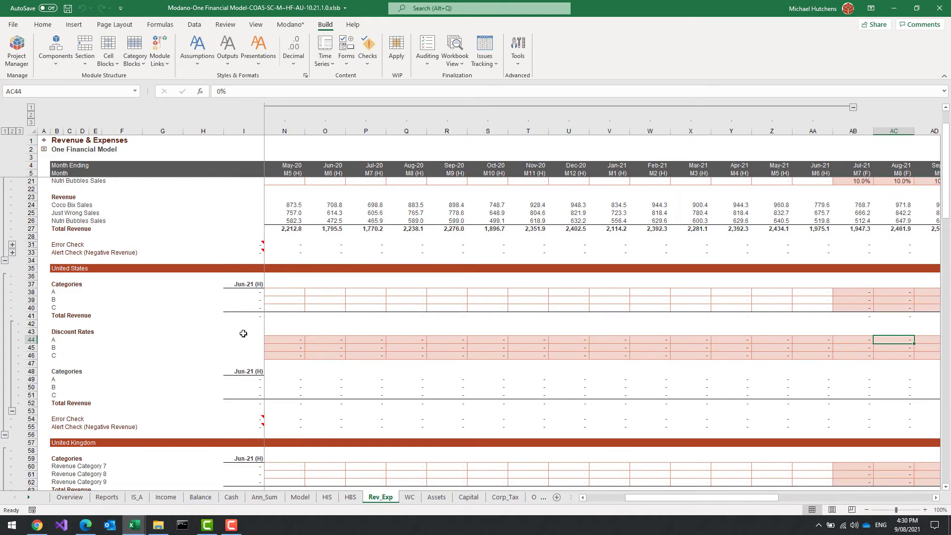
key(Right)
key(Right)
key(Right)
key(Right)
key(Right)
- Enter United States category A revenue of 100 for Dec-21 and 200 for Jan-22
key(Up)
key(Up)
key(Left)
key(Up)
key(Up)
key(Up)
key(Up)
text(100)
key(Right)
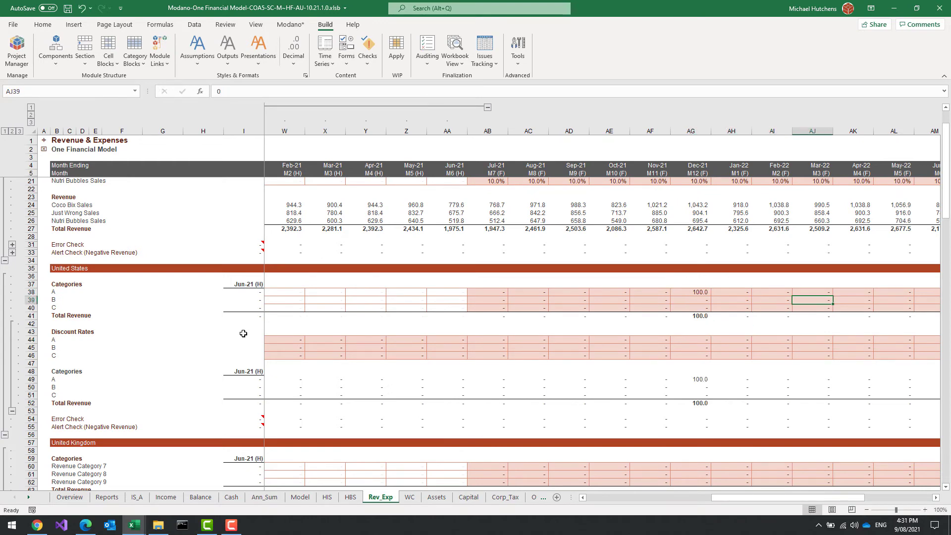
text(200)
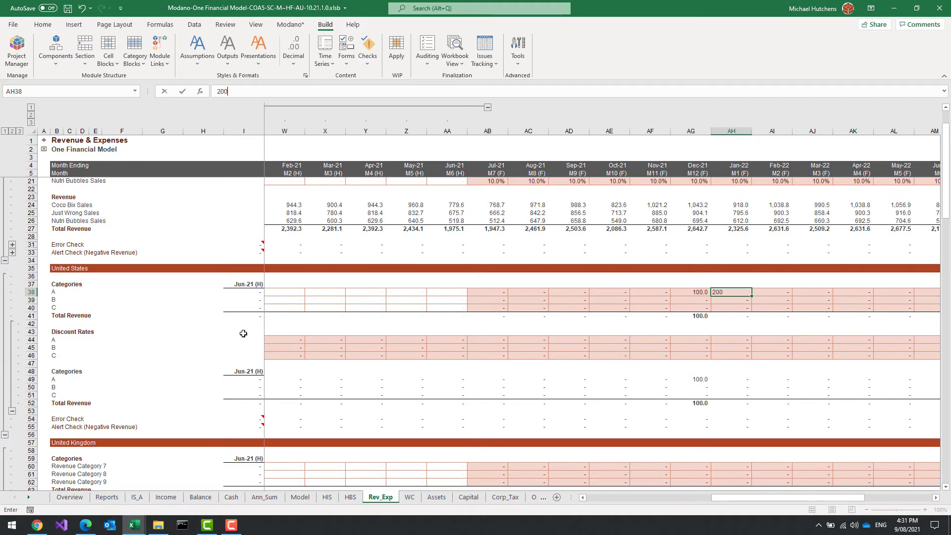
key(Down)
key(Down)
key(Down)
key(Down)
key(Down)
key(Down)
- Set category A's discount rates to 50% for Dec-21 and 10% for Jan-22
key(Left)
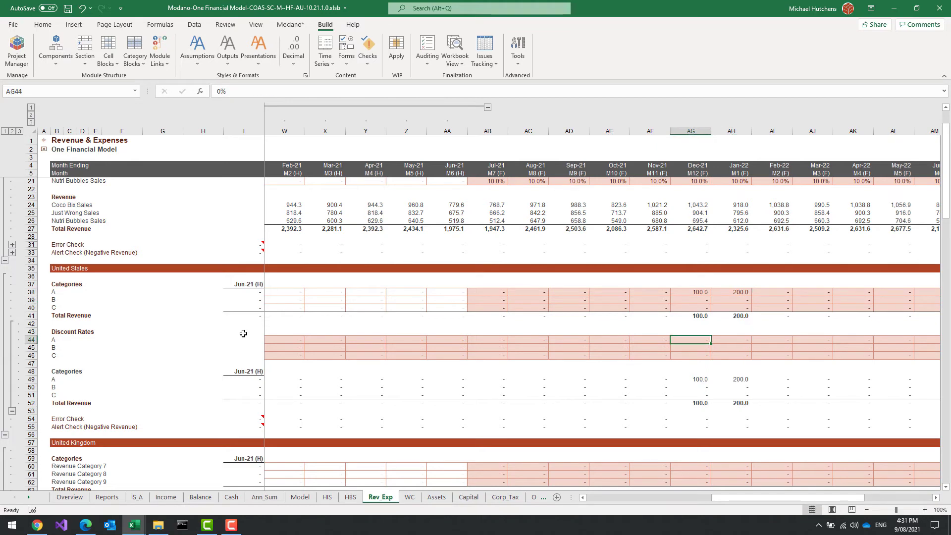
text(50)
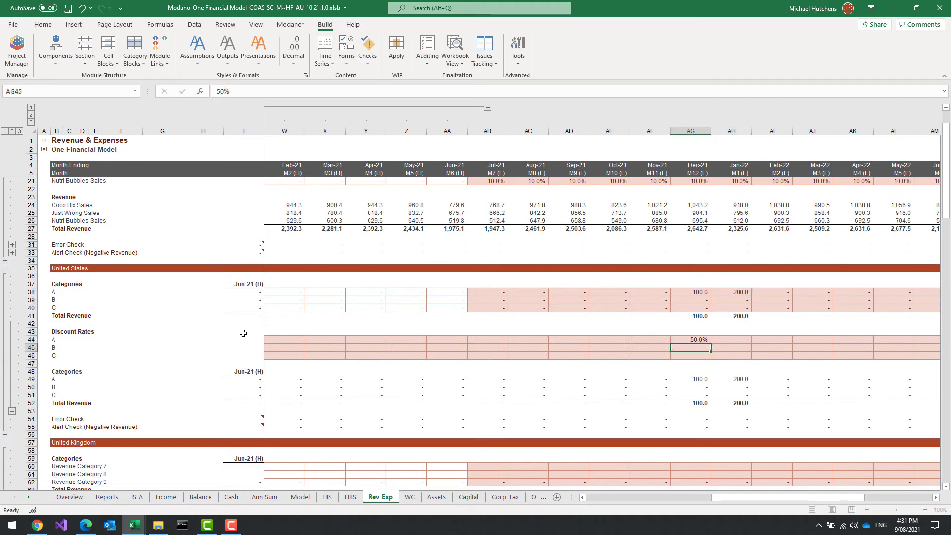
key(Right)
text(10)
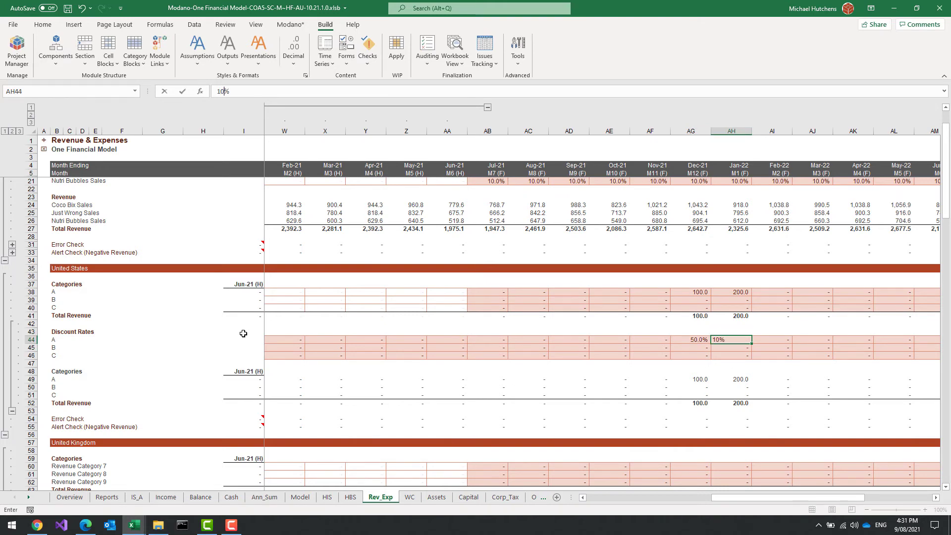
key(Return)
key(Down)
key(Down)
key(Down)
key(Down)
key(Left)
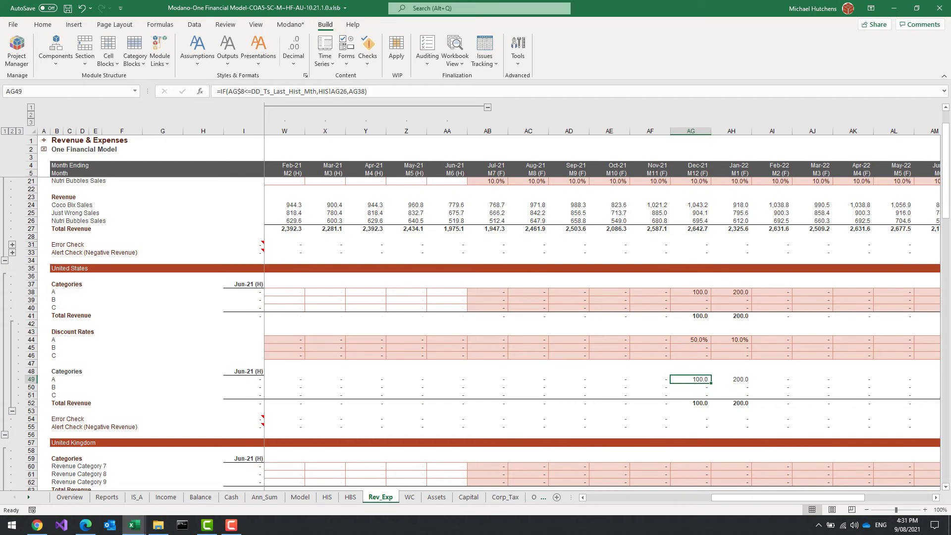
- Change category A's Dec-21 revenue formula to multiply by (1 − AG44 discount rate)
click(340, 91)
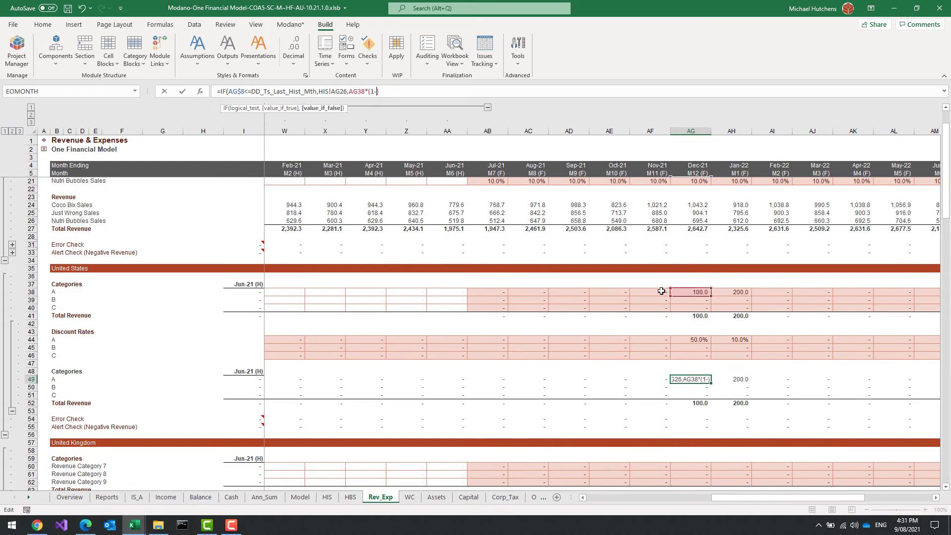
click(695, 340)
text())
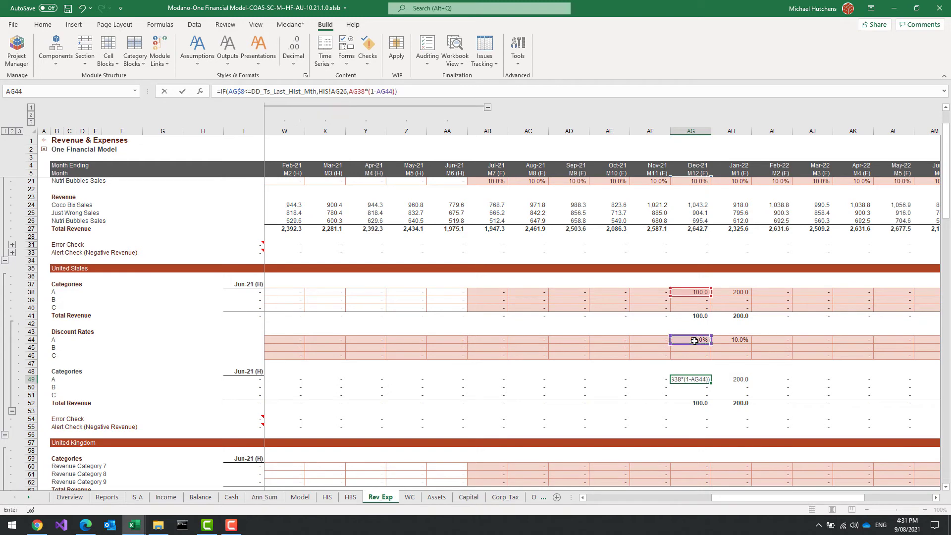
key(ctrl+Return)
- Copy the discounted formula into Jan-22 and the other categories, giving A 50.0 and 180.0
key(Right)
key(ctrl+r)
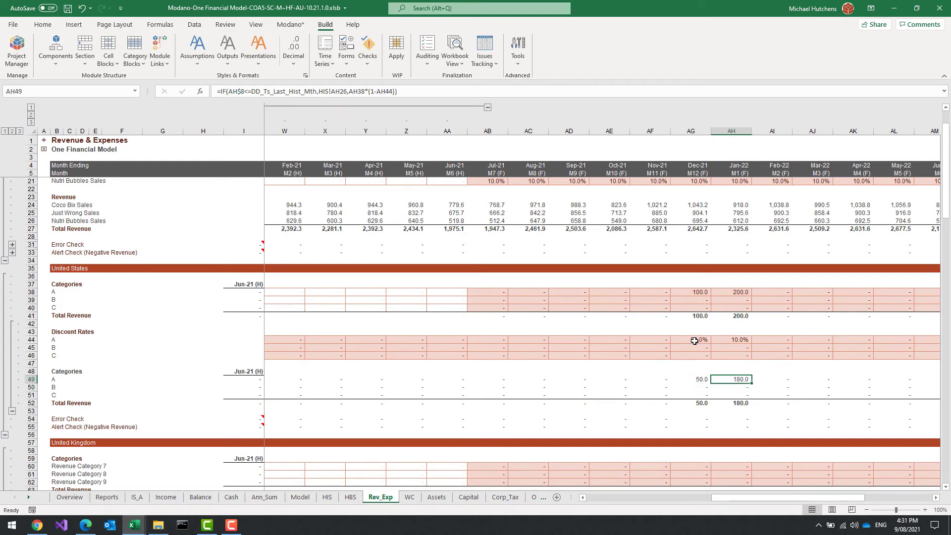
key(Left)
key(Right)
key(Up)
key(Up)
key(Up)
key(Up)
key(Down)
key(Down)
key(Down)
key(Down)
key(Down)
key(Up)
key(Left)
key(Down)
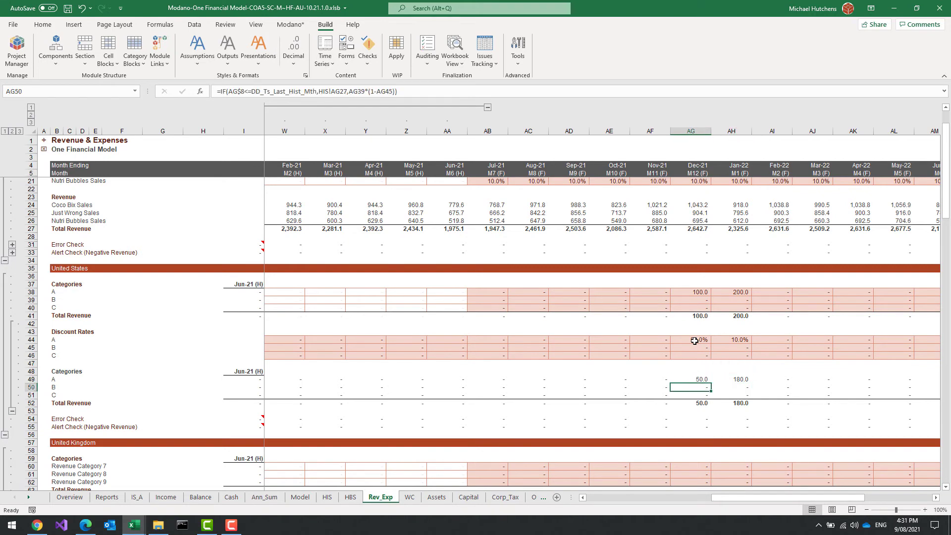
- Run Modano's Insert Categories on cell AG49 to add Revenue Category 5 to the US blocks
right_click(702, 381)
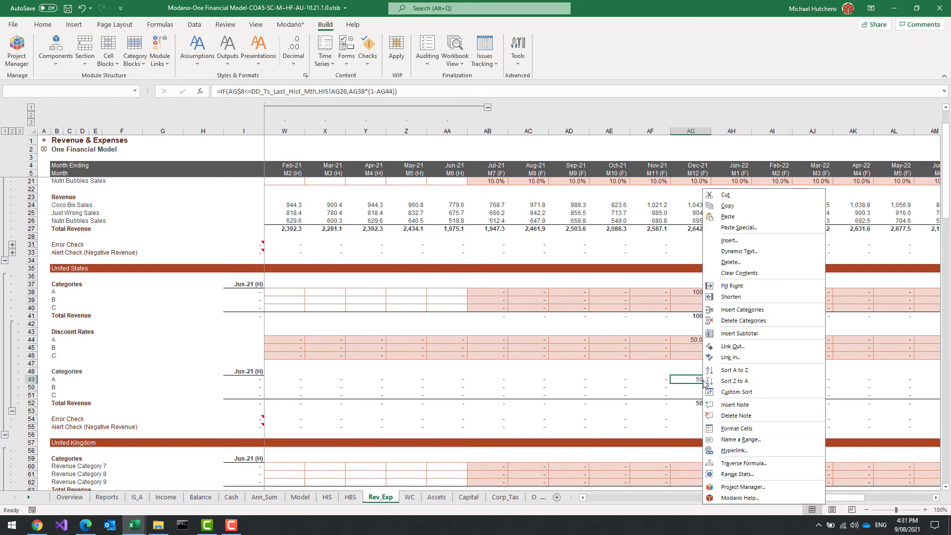
click(749, 312)
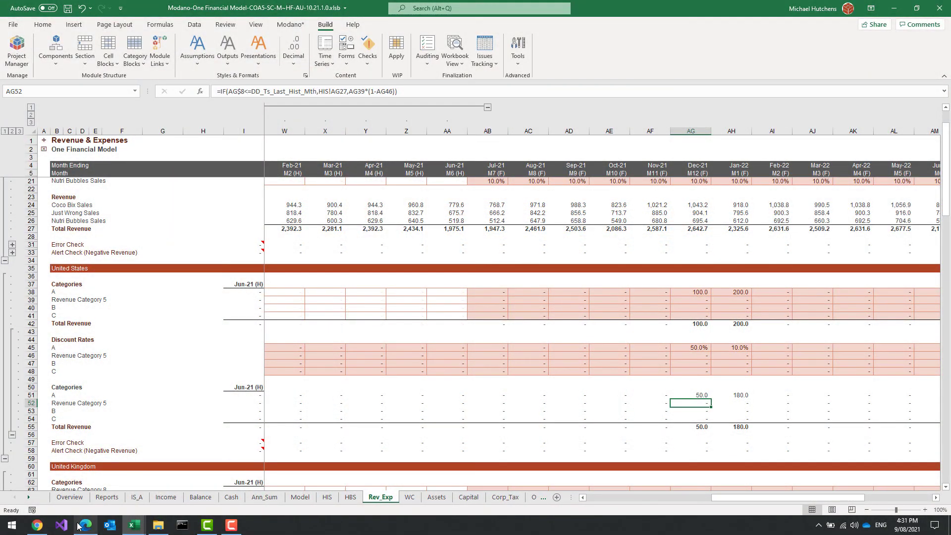
- Switch from Excel to the browser showing the Modano account's Modeling Support page
click(43, 529)
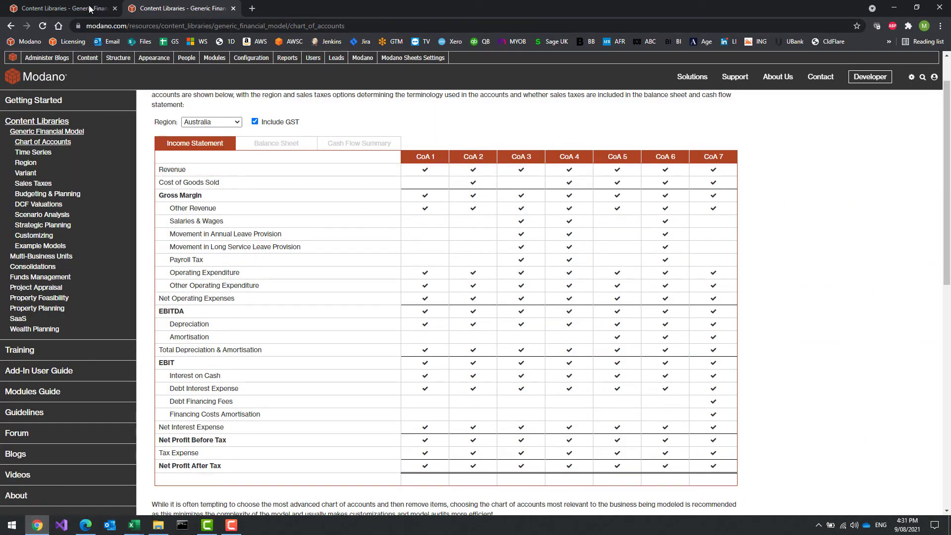
click(88, 528)
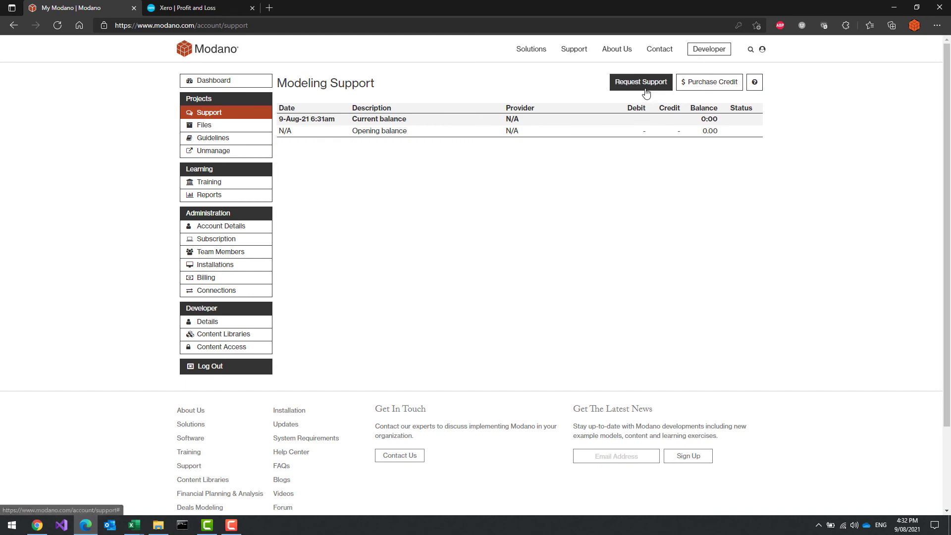
- Go to the account's Training page and start the Customizing Modules exercise
click(218, 186)
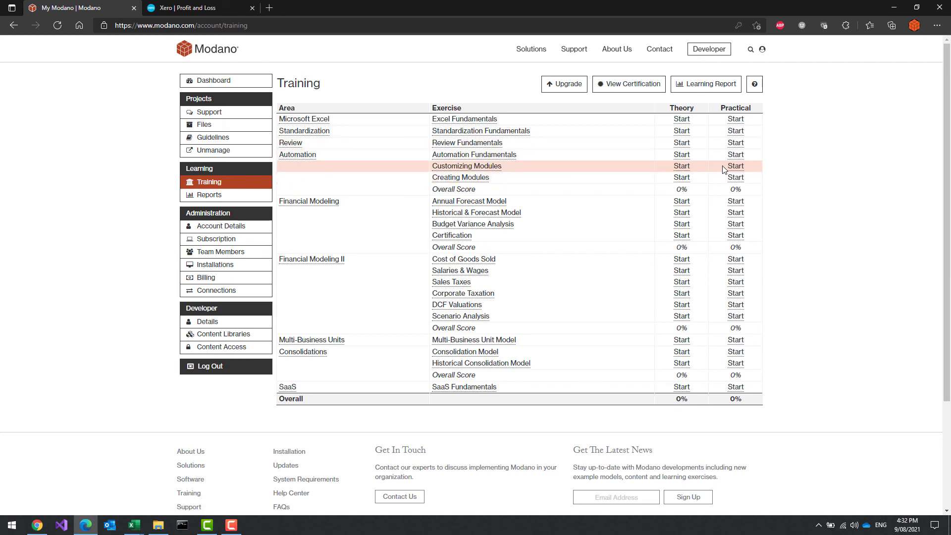
click(685, 171)
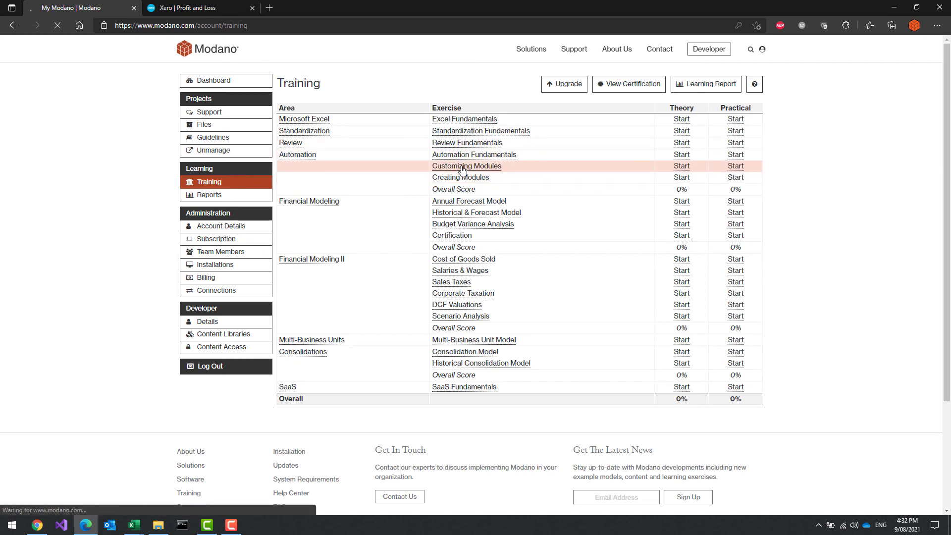